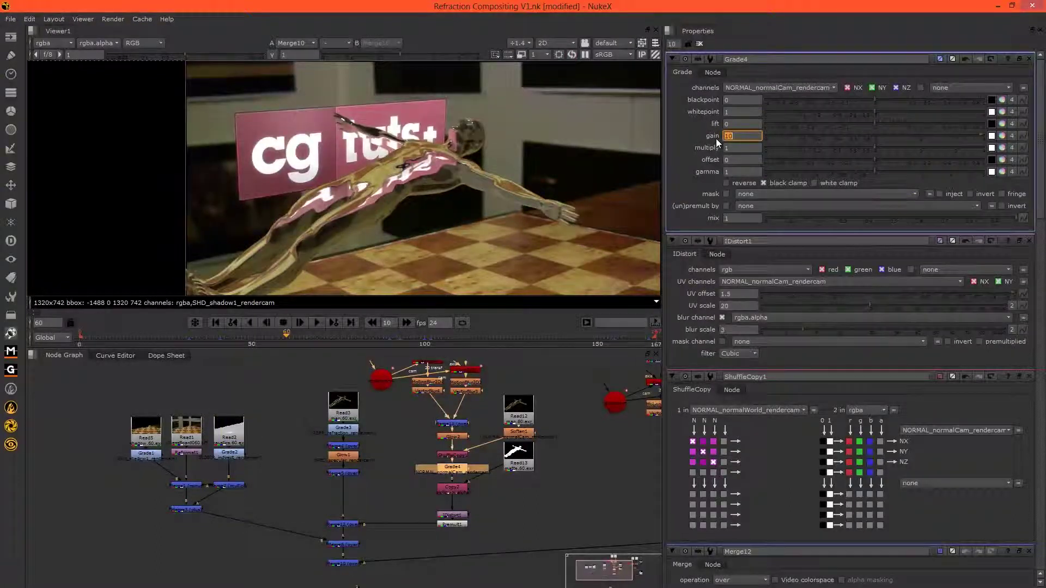
# Step: Inspect the ShuffleCopy node and its available channel options in the reflection branch
pyautogui.doubleClick(454, 455)
pyautogui.click(754, 93)
pyautogui.click(761, 165)
pyautogui.click(755, 92)
pyautogui.click(747, 177)
# Step: Enter a UV offset of 1.5 and a UV scale of 20 for the IDistort node
pyautogui.doubleClick(452, 515)
pyautogui.moveTo(736, 112); pyautogui.dragTo(715, 133)
pyautogui.write('1')
pyautogui.press('Return')
pyautogui.write('1.515')
pyautogui.press('Return')
pyautogui.write('20')
pyautogui.press('Return')
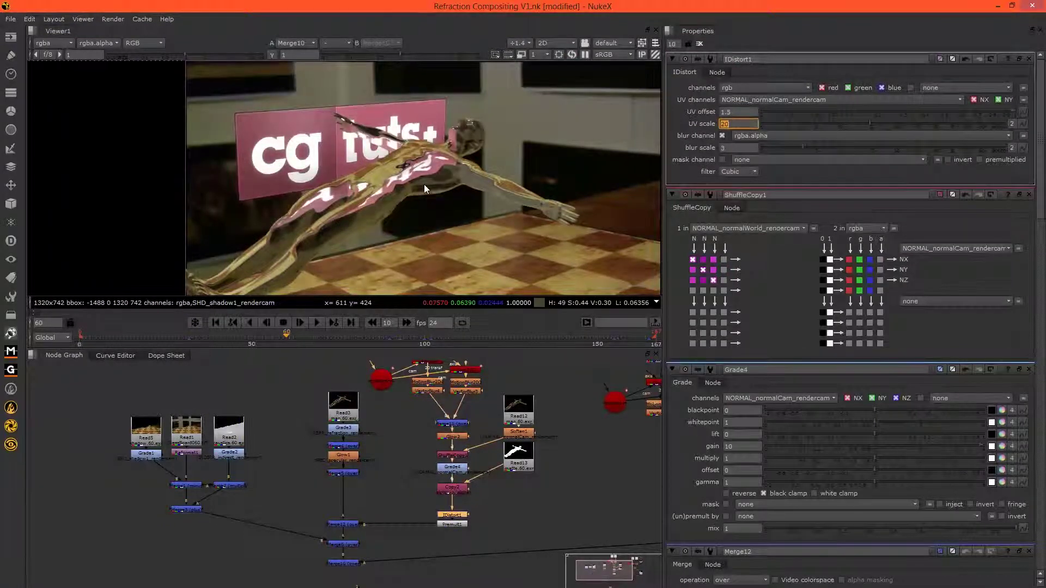
# Step: Check the cards' translate animation curves, close every open node's properties and return to the node graph
pyautogui.scroll(-2, 424, 184)
pyautogui.moveTo(251, 171); pyautogui.dragTo(349, 205, button='middle')
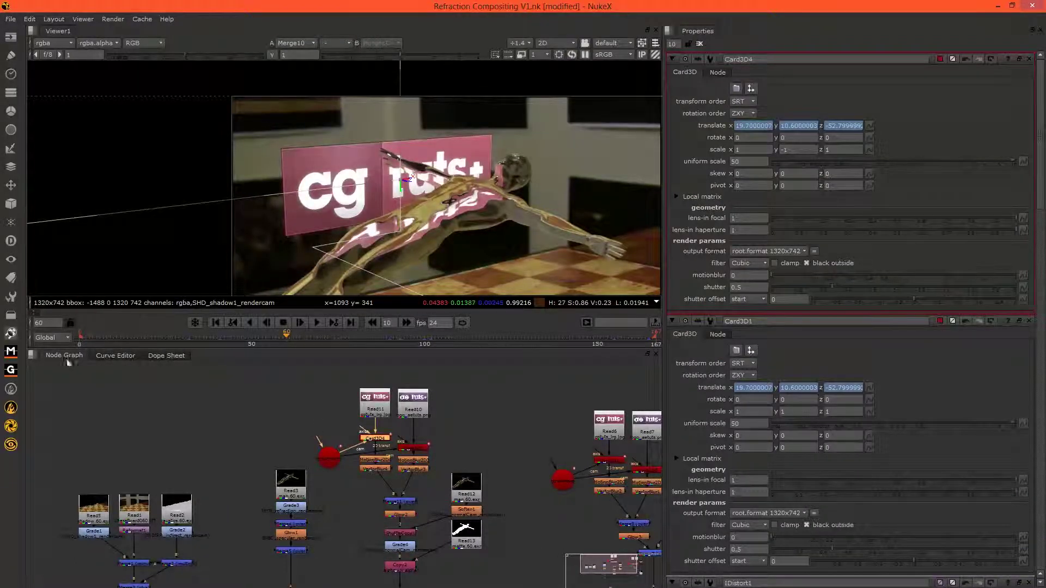
pyautogui.click(115, 355)
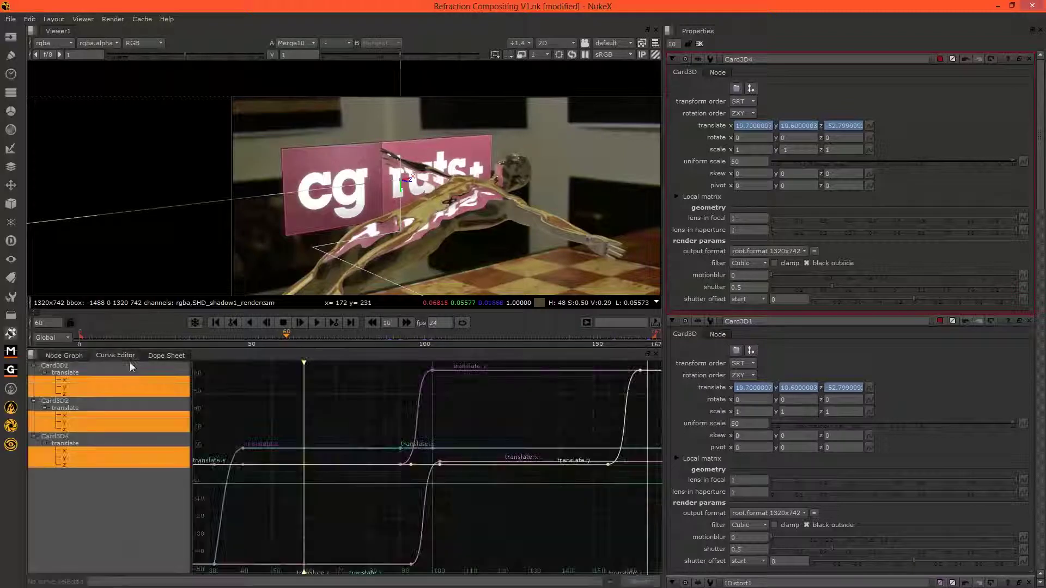
pyautogui.click(700, 44)
pyautogui.click(63, 355)
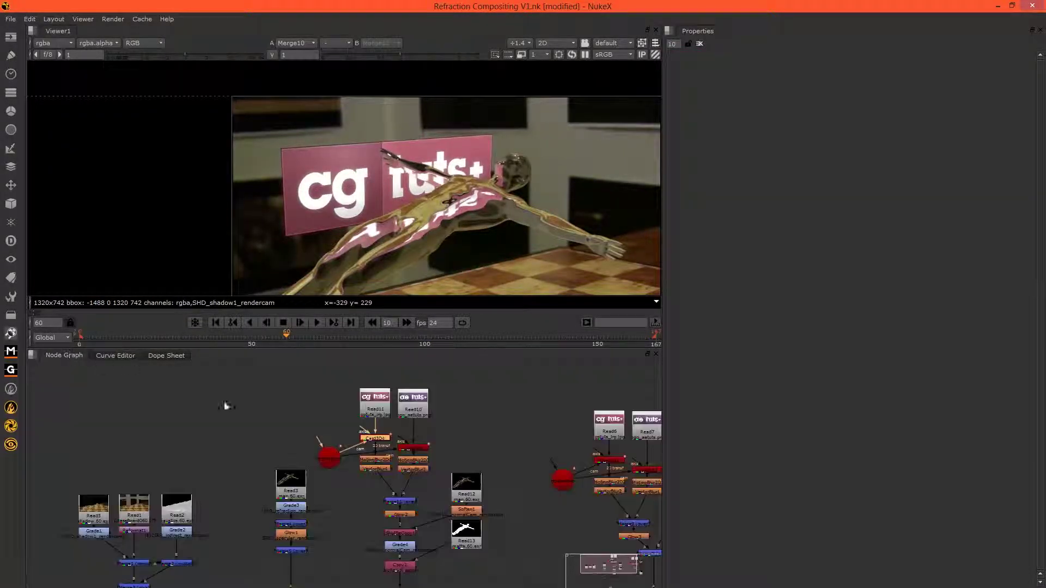
# Step: Try raising the translate Y curve of the card under Read11 to about 26.4 at frame 90, and undo the change
pyautogui.doubleClick(376, 443)
pyautogui.click(115, 356)
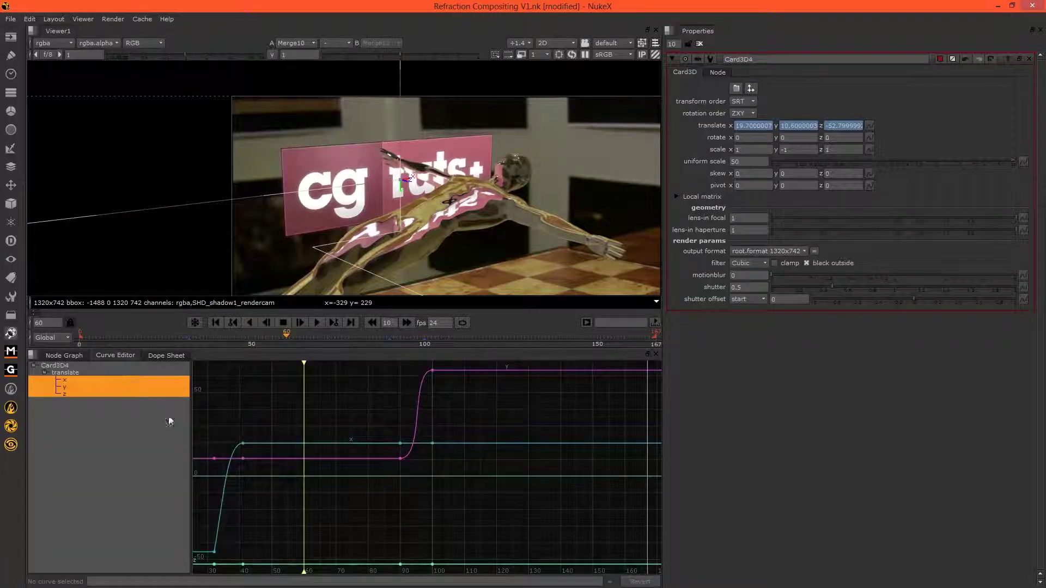
pyautogui.click(70, 387)
pyautogui.press('f')
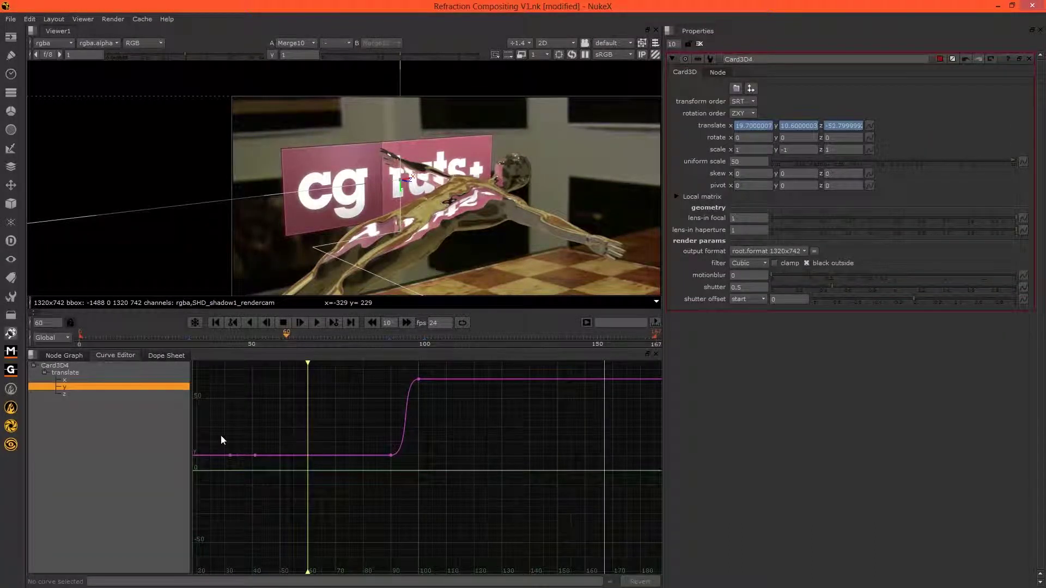
pyautogui.moveTo(216, 439); pyautogui.dragTo(298, 483)
pyautogui.moveTo(371, 431); pyautogui.dragTo(471, 489, button='middle')
pyautogui.moveTo(473, 495); pyautogui.dragTo(472, 490)
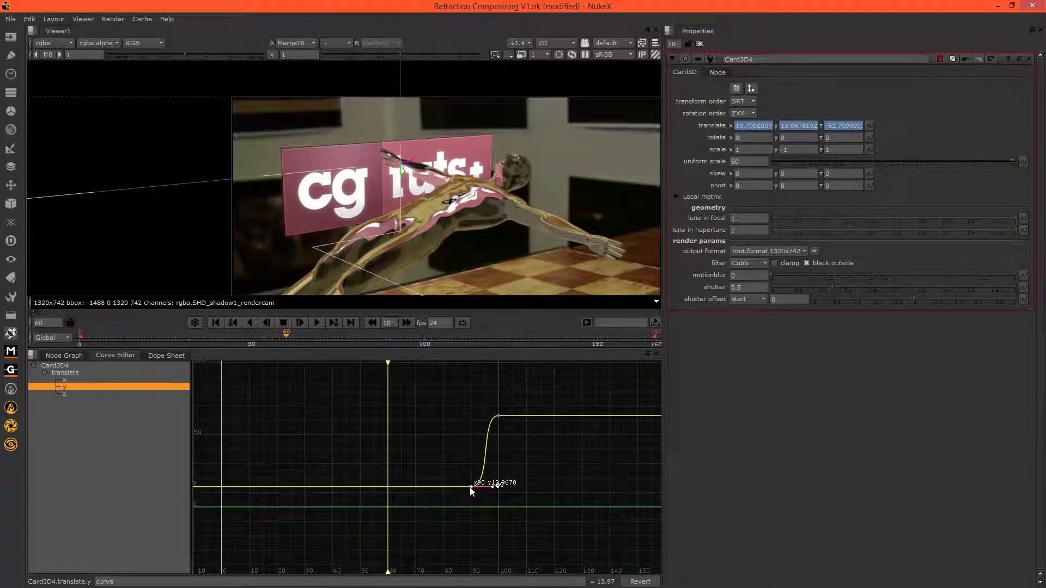
pyautogui.moveTo(472, 491); pyautogui.dragTo(472, 470)
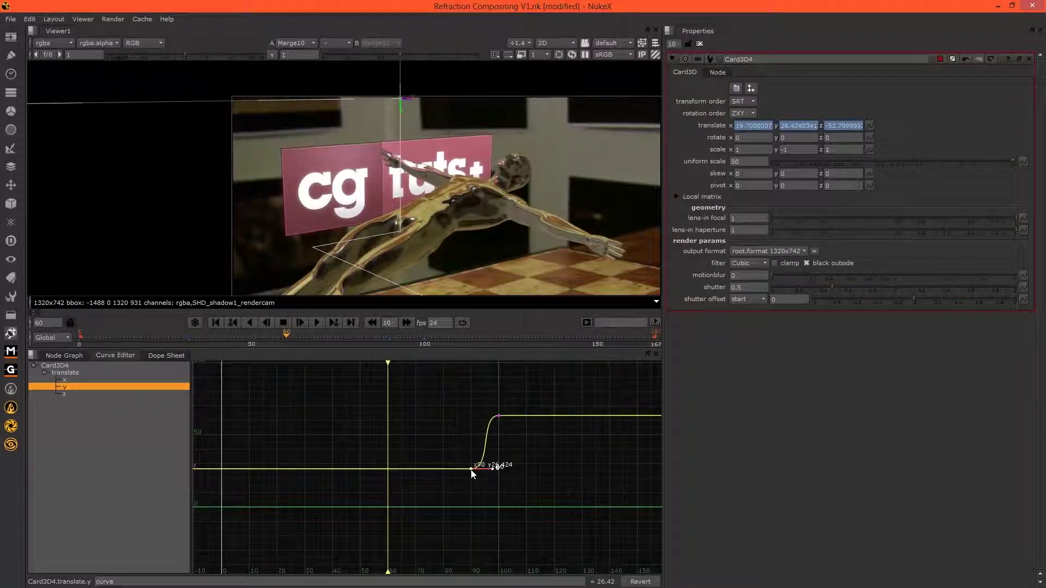
pyautogui.hotkey('ctrl', 'z')
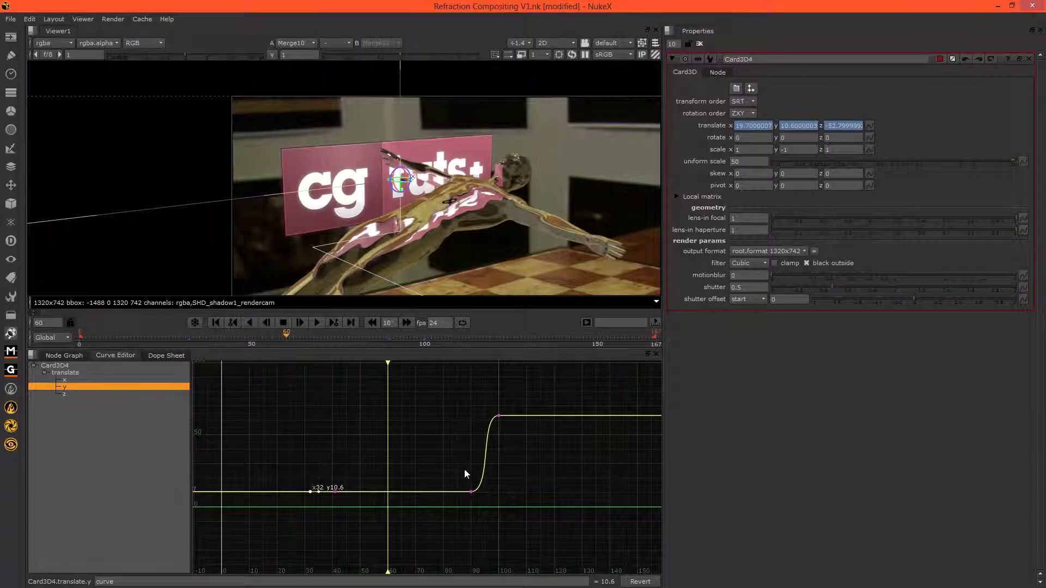
pyautogui.moveTo(267, 474); pyautogui.dragTo(342, 509)
# Step: Open the card under Read6 and display its translate curves in the Curve Editor
pyautogui.click(67, 356)
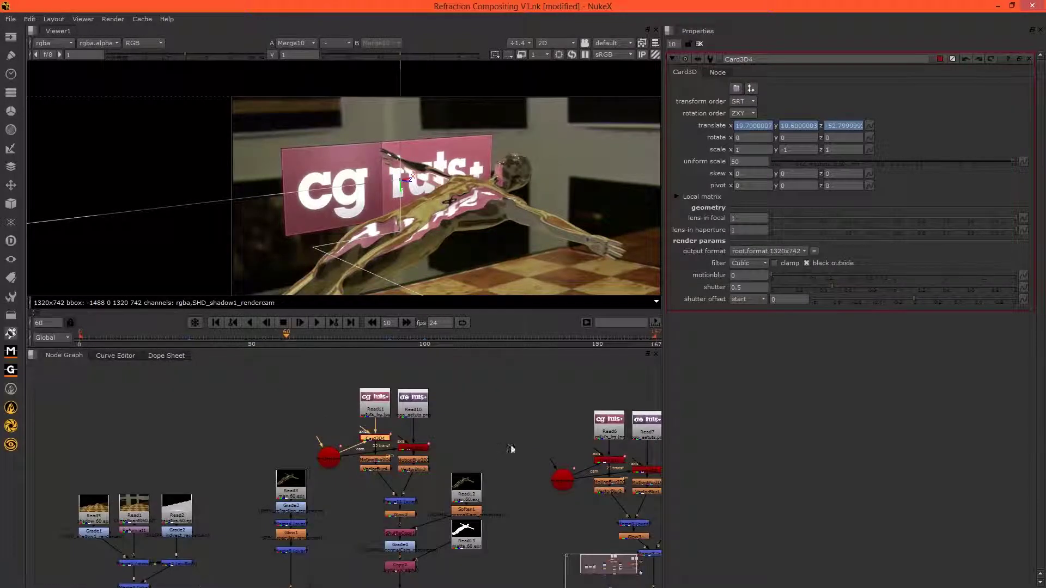
pyautogui.moveTo(511, 449); pyautogui.dragTo(422, 449, button='middle')
pyautogui.doubleClick(520, 459)
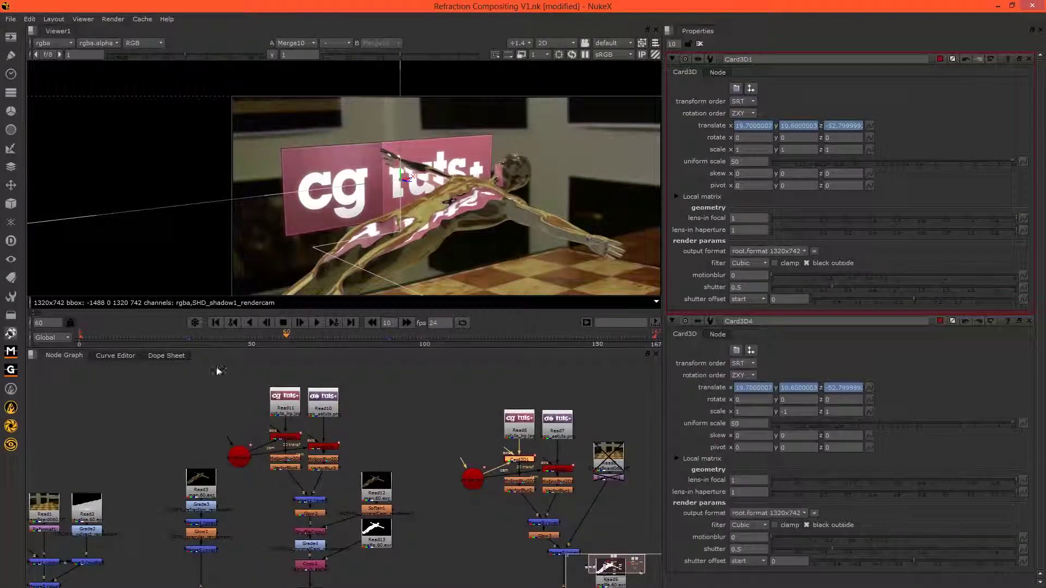
pyautogui.click(116, 355)
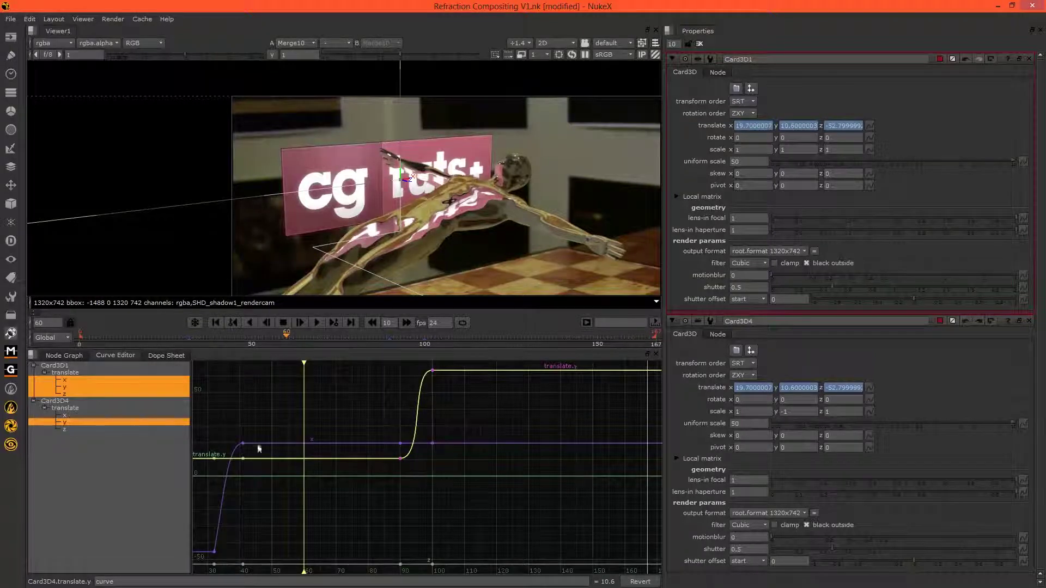
pyautogui.moveTo(216, 414); pyautogui.dragTo(322, 493)
pyautogui.press('Delete')
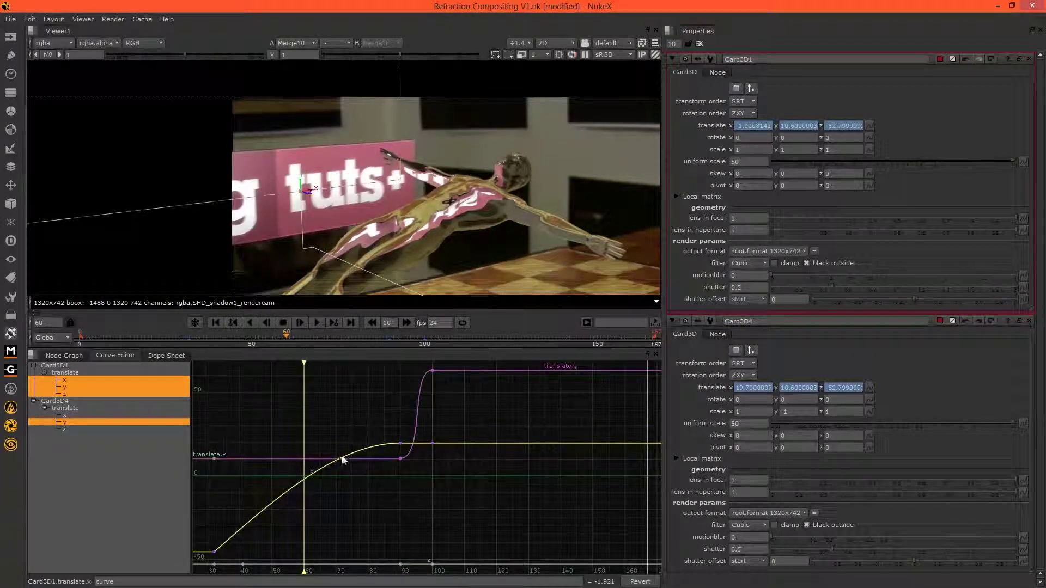
pyautogui.hotkey('ctrl', 'z')
# Step: Delete the two early keys from Card3D1's translate Y curve and raise its frame 90 key to about 14.43
pyautogui.click(70, 387)
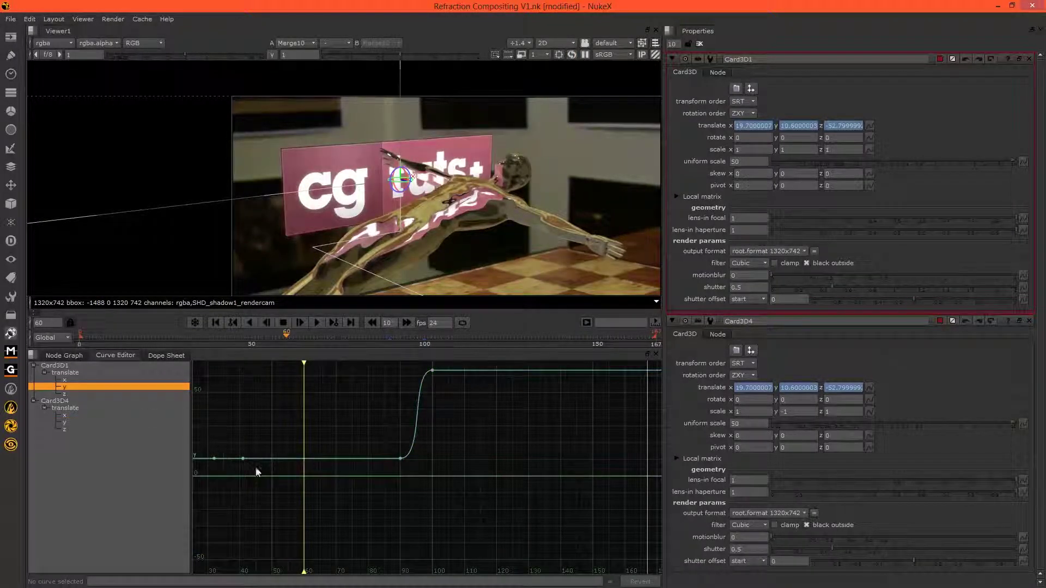
pyautogui.moveTo(301, 485); pyautogui.dragTo(303, 486)
pyautogui.press('Delete')
pyautogui.moveTo(353, 427); pyautogui.dragTo(409, 474, button='middle')
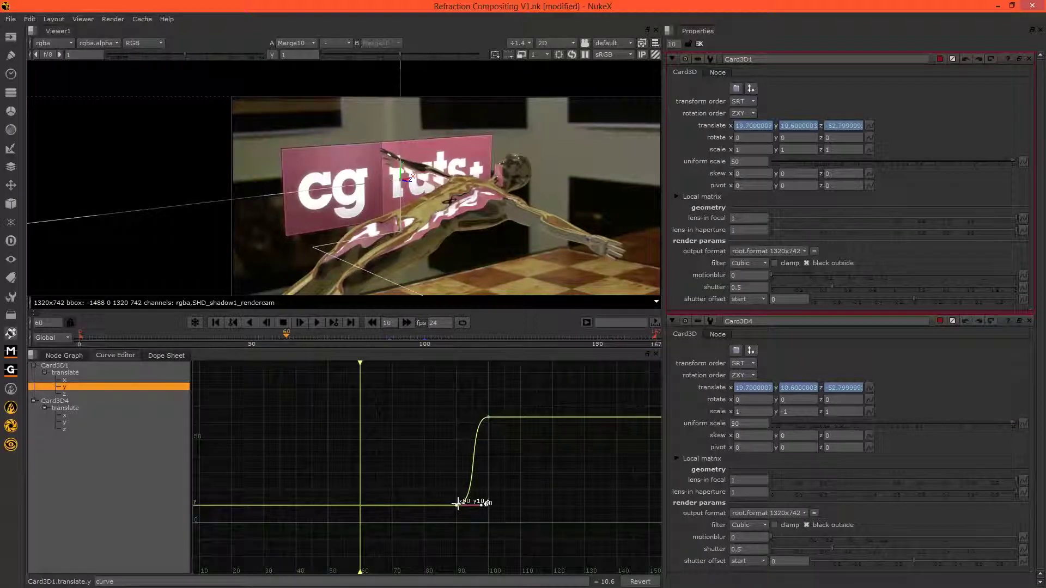
pyautogui.moveTo(458, 505); pyautogui.dragTo(458, 501)
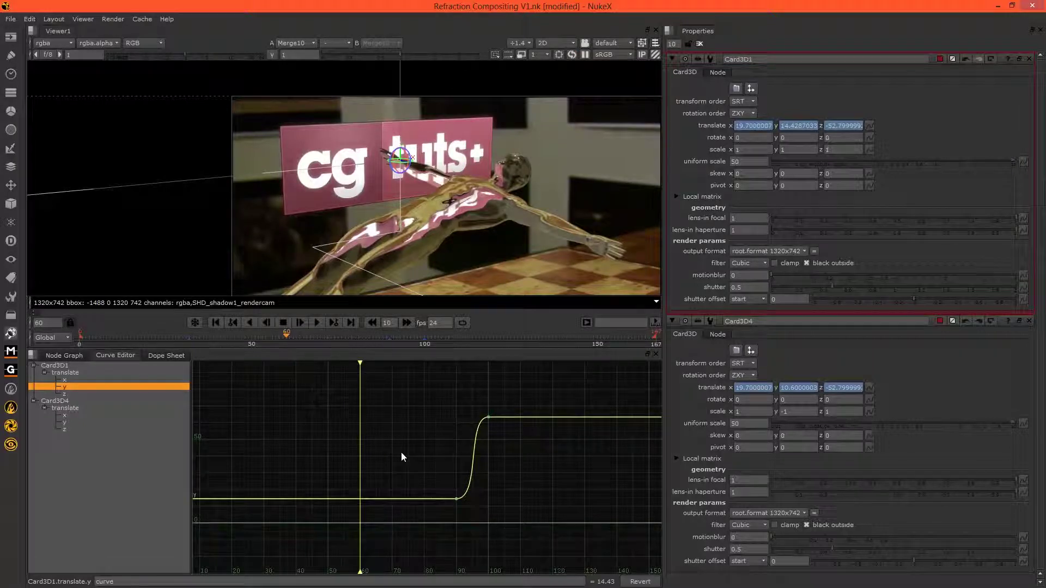
# Step: Replace the card under Read11 with a pasted copy of Card3D1, inserted into the same connection
pyautogui.click(57, 354)
pyautogui.click(444, 428)
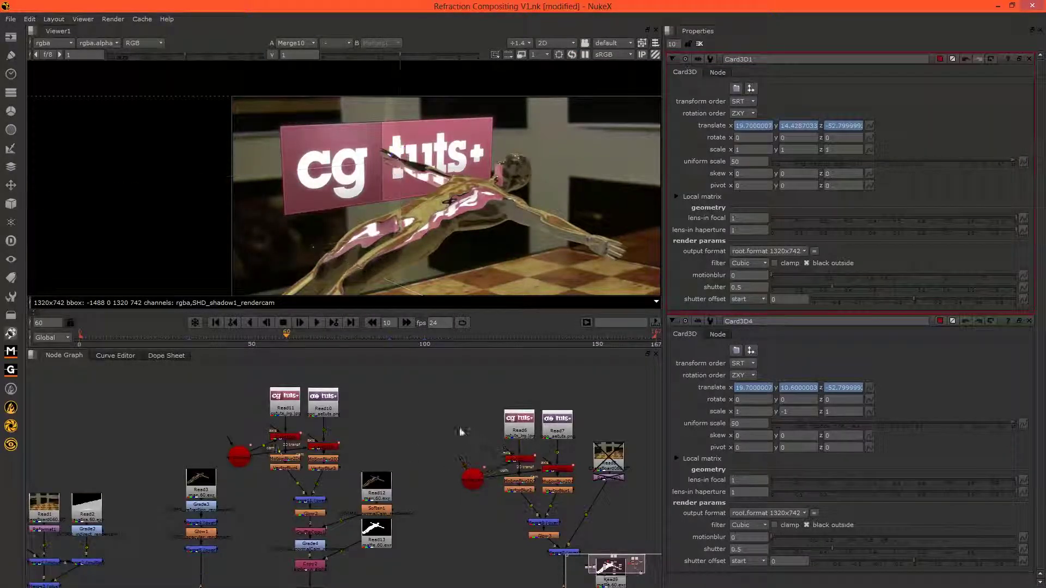
pyautogui.click(281, 437)
pyautogui.press('Delete')
pyautogui.click(263, 424)
pyautogui.hotkey('ctrl', 'v')
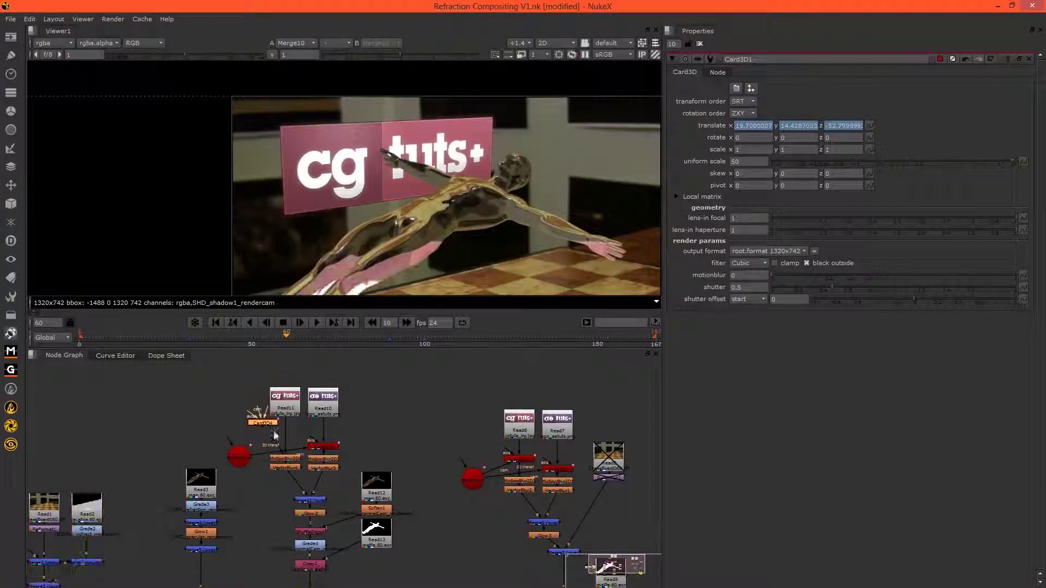
pyautogui.moveTo(267, 425); pyautogui.dragTo(243, 456)
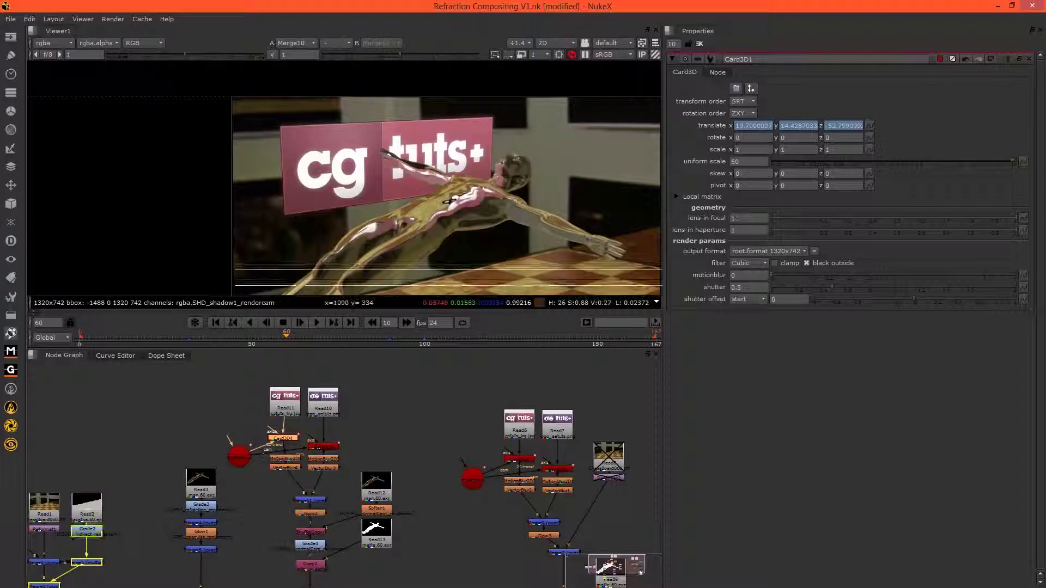
# Step: Set the Y scale of the pasted card under Read11 to -1
pyautogui.moveTo(788, 149); pyautogui.dragTo(769, 149)
pyautogui.press('Return')
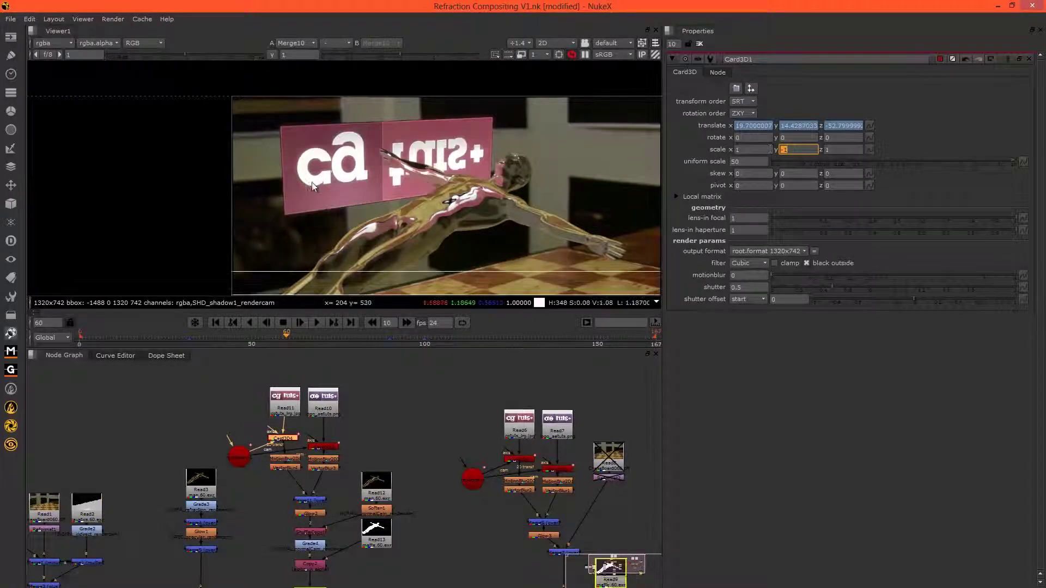
pyautogui.moveTo(286, 442); pyautogui.dragTo(289, 442)
pyautogui.click(794, 149)
pyautogui.press('Return')
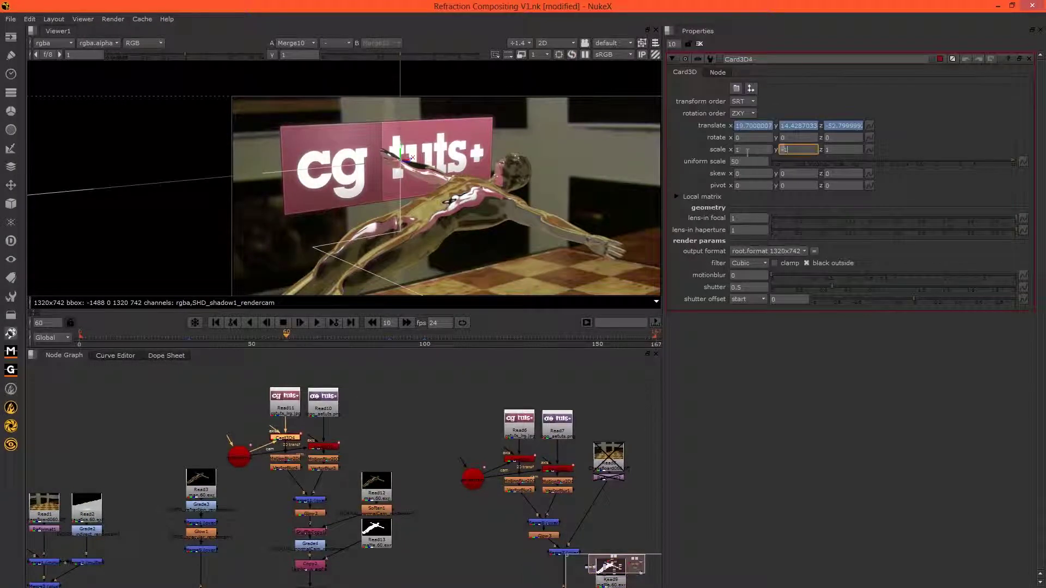
pyautogui.press('Return')
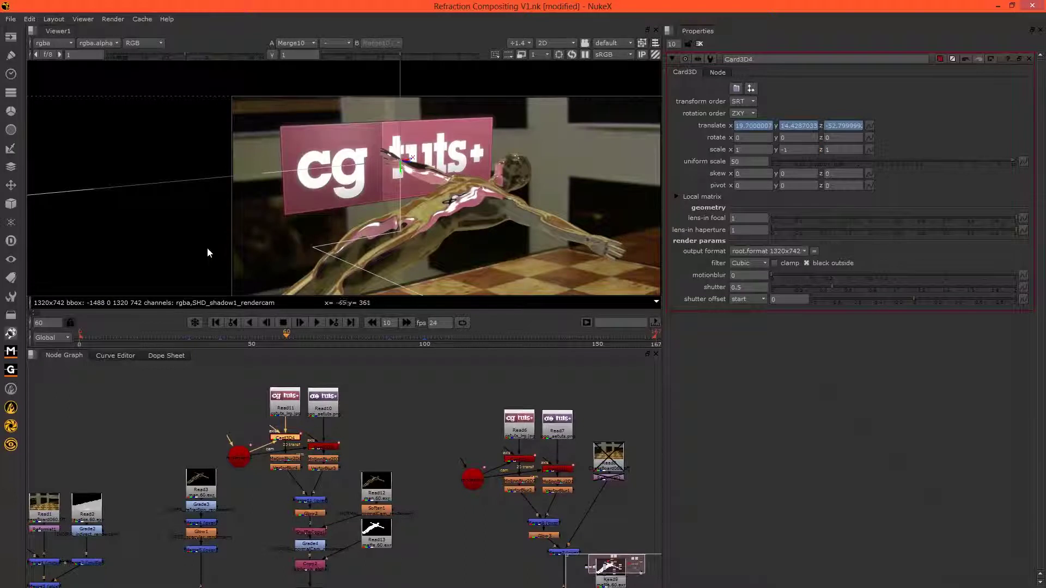
# Step: Go to frame 113 and examine the logo's reflection on the figure's body
pyautogui.moveTo(428, 254); pyautogui.dragTo(369, 208, button='middle')
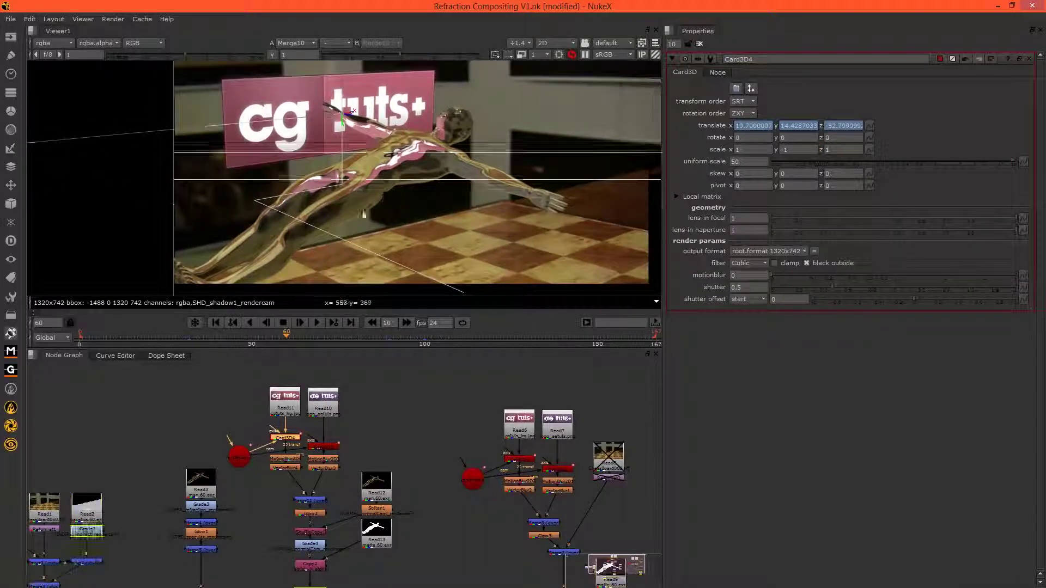
pyautogui.click(469, 342)
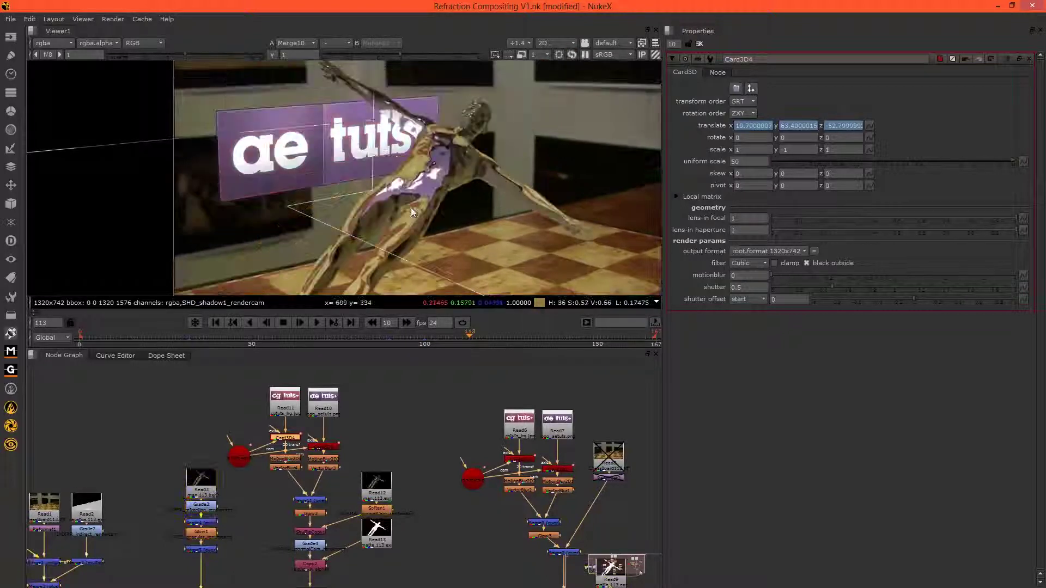
pyautogui.moveTo(411, 208); pyautogui.dragTo(378, 176, button='middle')
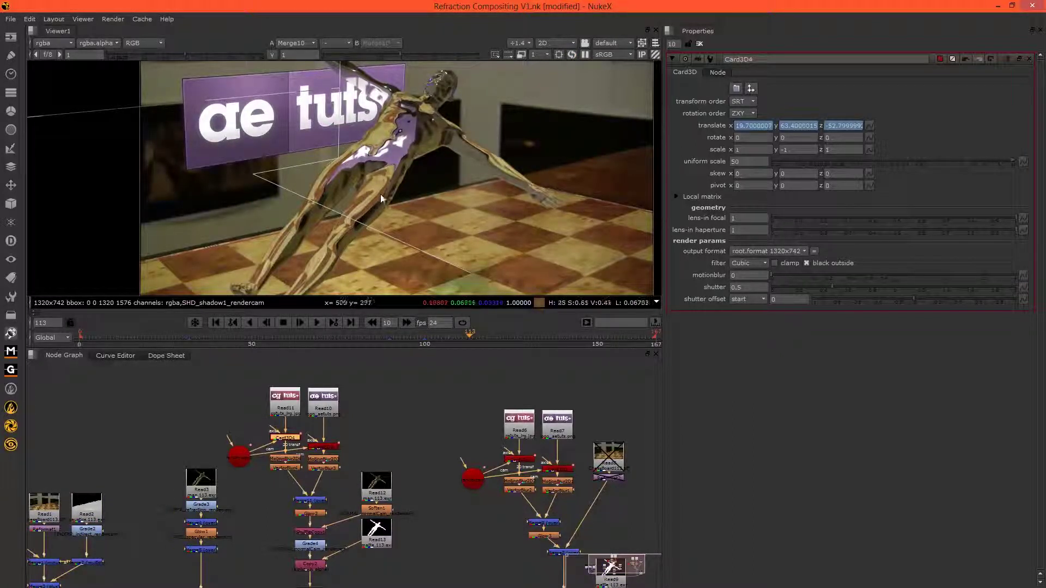
pyautogui.moveTo(396, 160); pyautogui.dragTo(427, 195, button='middle')
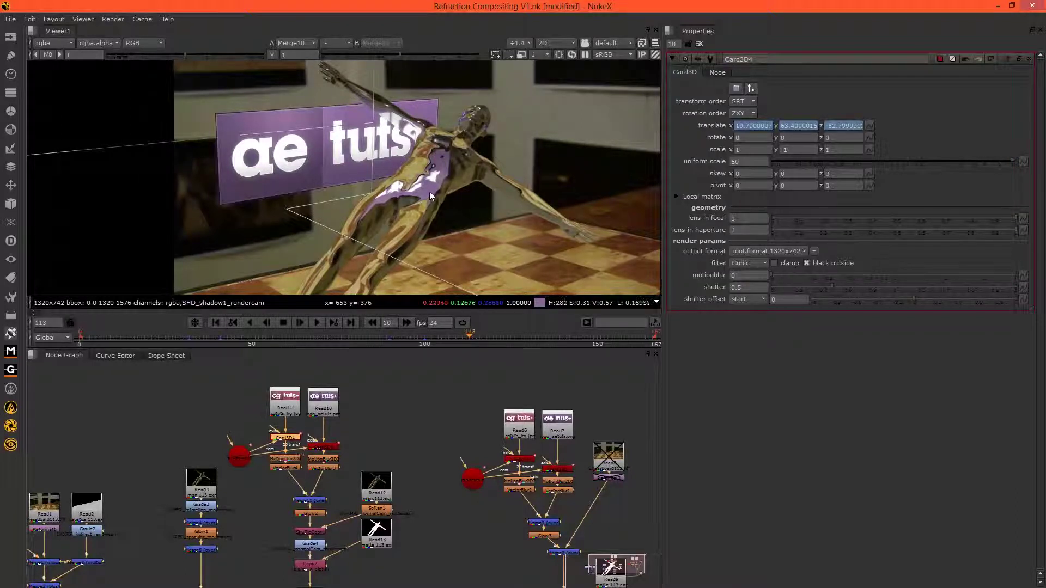
pyautogui.click(417, 421)
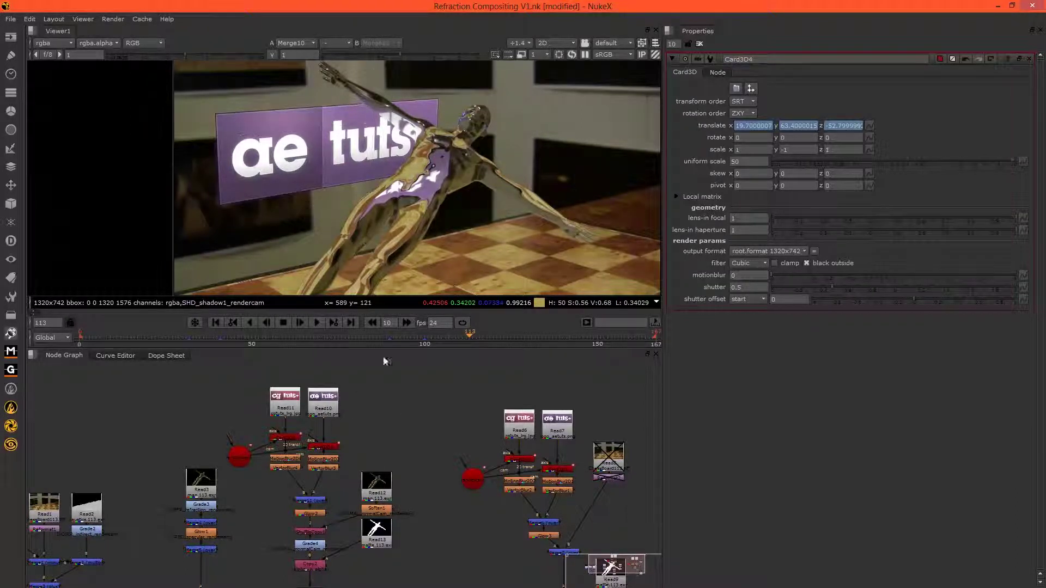
# Step: Paste a copy of the figure's matte Read node into the empty area below the node tree
pyautogui.moveTo(275, 526); pyautogui.dragTo(325, 472, button='middle')
pyautogui.scroll(-1, 263, 434)
pyautogui.scroll(2, 325, 472)
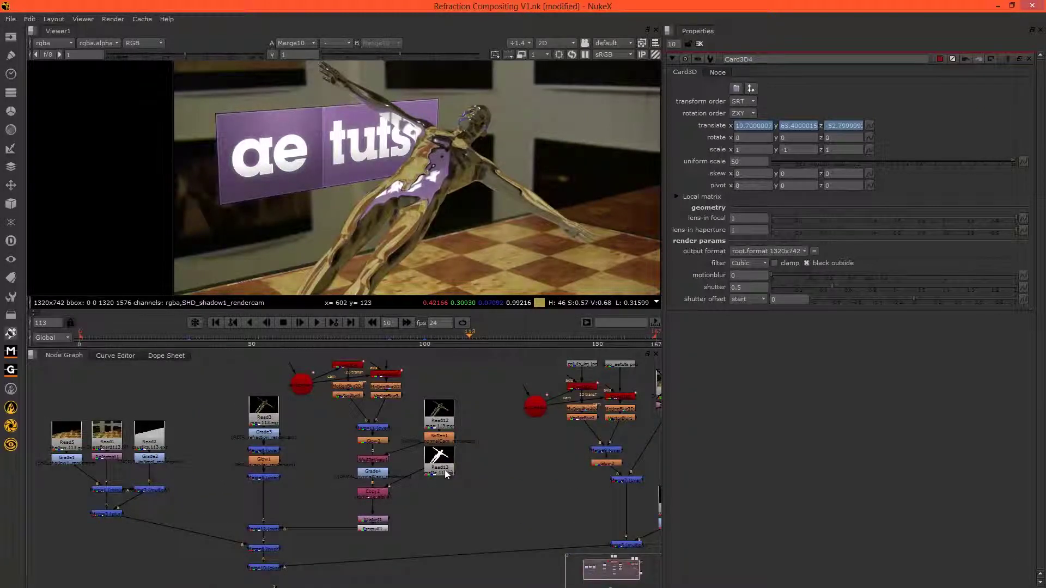
pyautogui.moveTo(439, 583); pyautogui.dragTo(444, 473, button='middle')
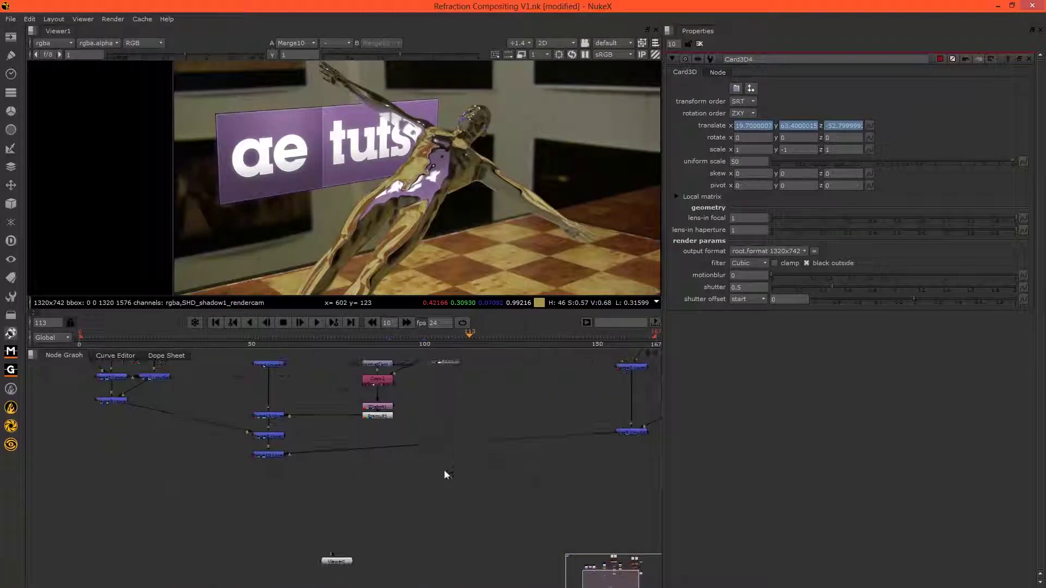
pyautogui.hotkey('ctrl', 'v')
pyautogui.moveTo(445, 429); pyautogui.dragTo(454, 490)
pyautogui.scroll(-3, 401, 466)
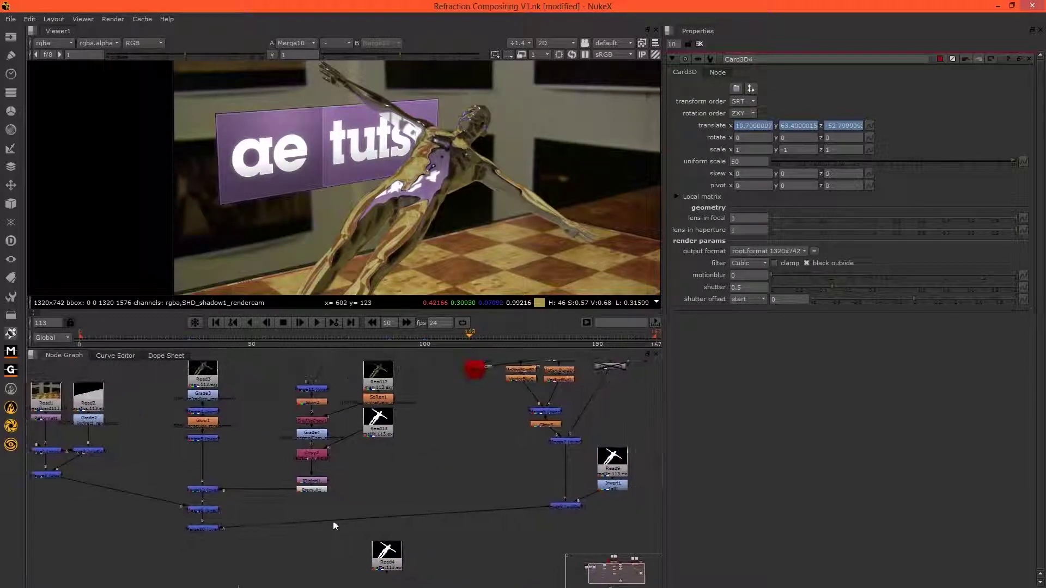
# Step: Add a Merge node that places the pasted figure matte over the output of the logo card branch
pyautogui.press('m')
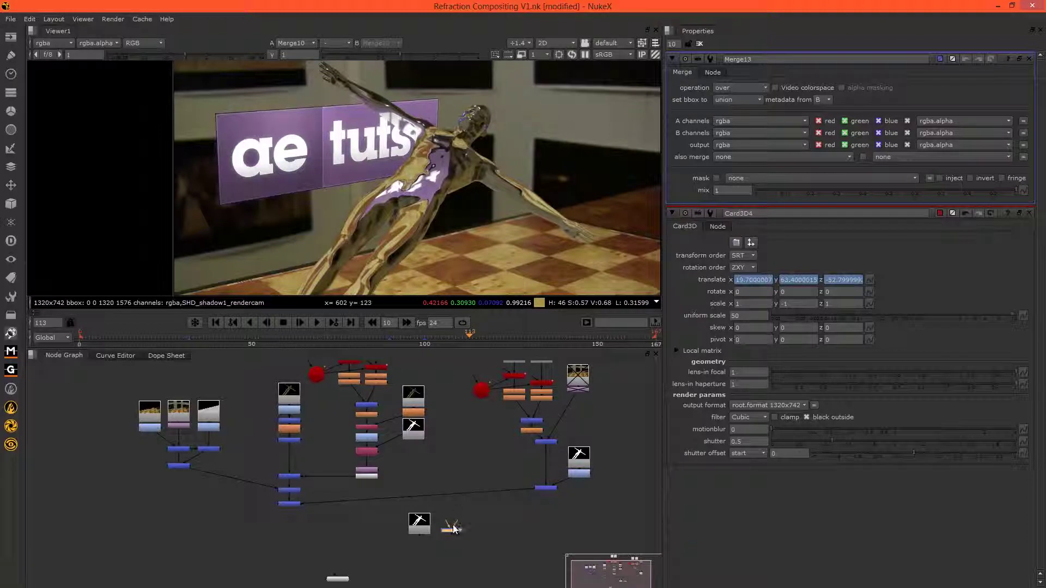
pyautogui.scroll(2, 457, 517)
pyautogui.moveTo(438, 570); pyautogui.dragTo(434, 575)
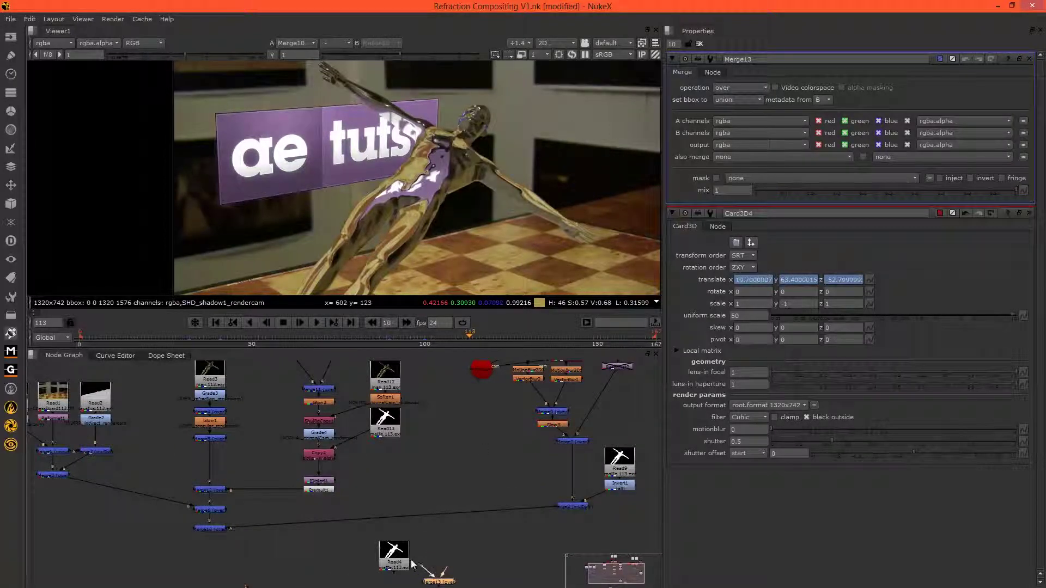
pyautogui.moveTo(510, 472); pyautogui.dragTo(552, 412)
pyautogui.moveTo(437, 580); pyautogui.dragTo(479, 535, button='middle')
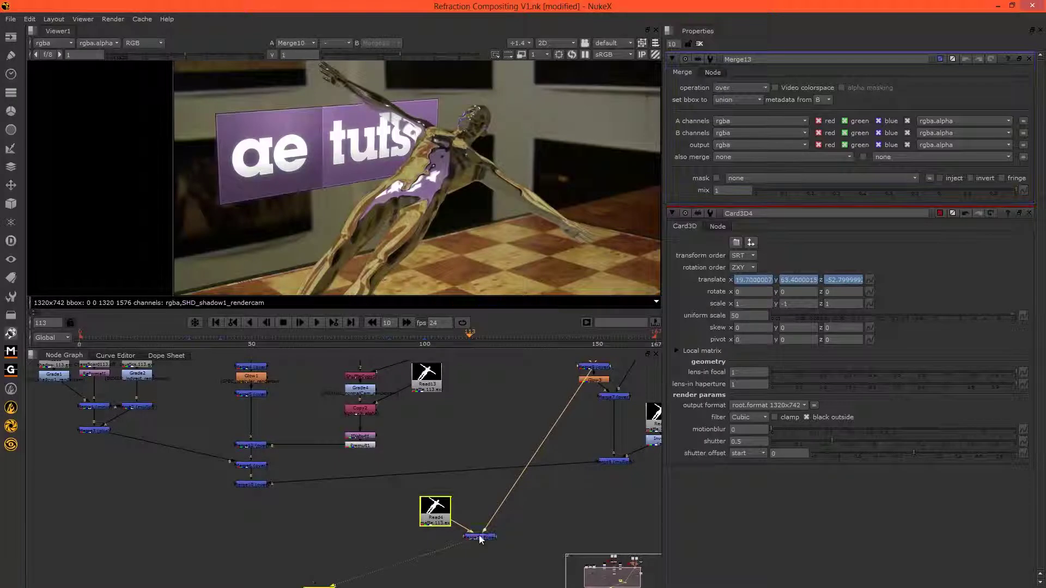
# Step: View the new Merge node's output and check its alpha channel before returning to full colour
pyautogui.press('1')
pyautogui.press('a')
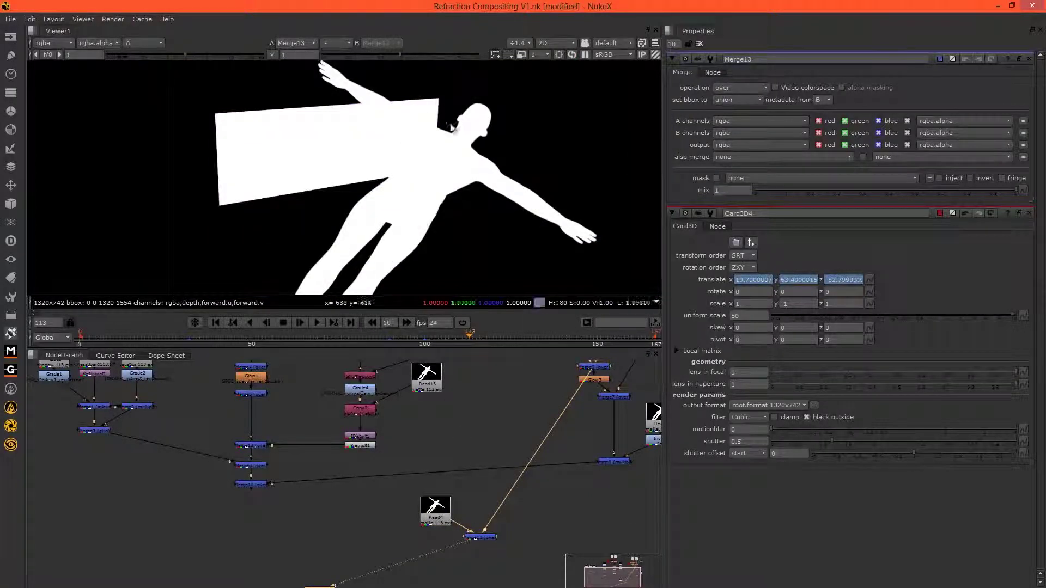
pyautogui.press('a')
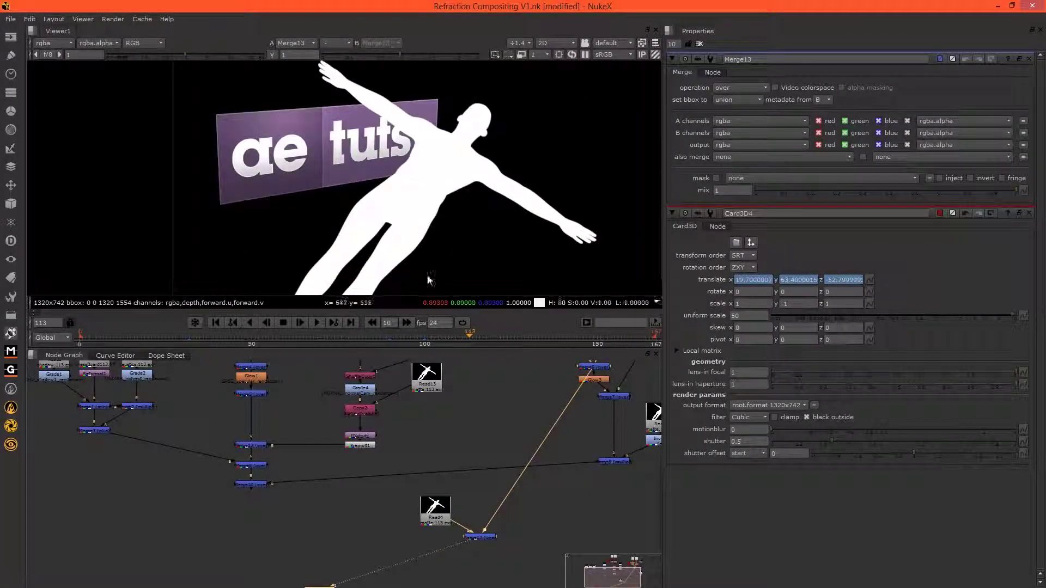
# Step: Add a Soften node at the end of the main composite, directly below its final merge, Merge10
pyautogui.moveTo(429, 520); pyautogui.dragTo(473, 537)
pyautogui.click(310, 519)
pyautogui.moveTo(285, 522); pyautogui.dragTo(349, 487, button='middle')
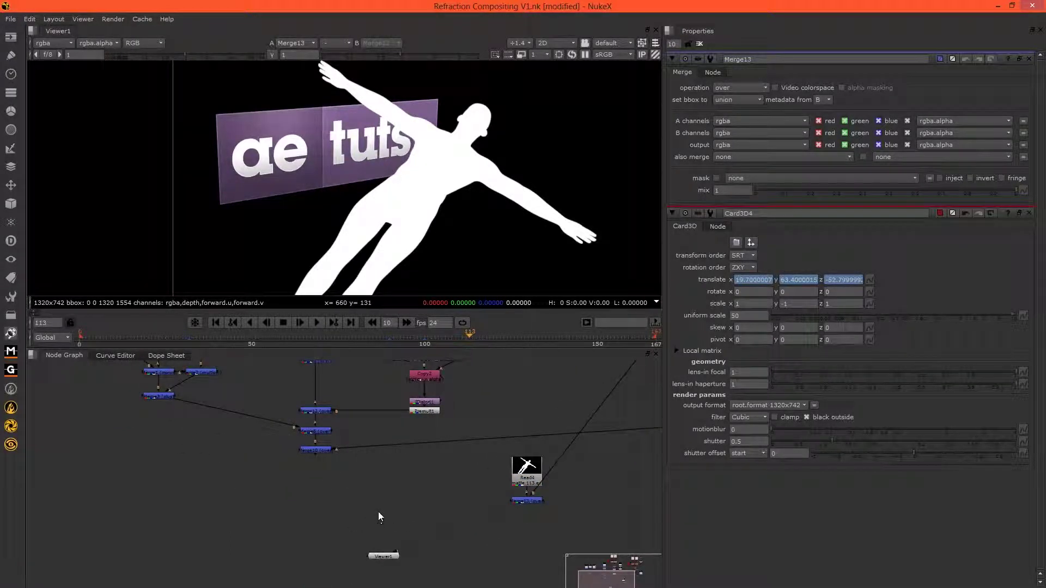
pyautogui.click(319, 448)
pyautogui.press('1')
pyautogui.press('Tab')
pyautogui.write('soft')
pyautogui.press('Return')
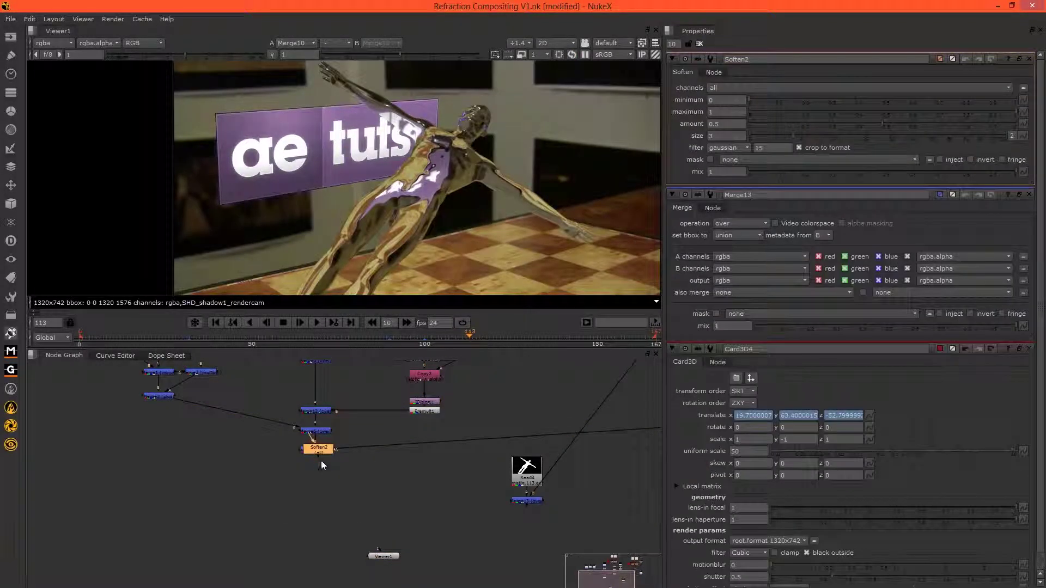
# Step: Connect the Soften node's mask input to the combined logo and figure matte merge, and view the softened result
pyautogui.moveTo(320, 450); pyautogui.dragTo(527, 500)
pyautogui.moveTo(374, 561); pyautogui.dragTo(345, 565)
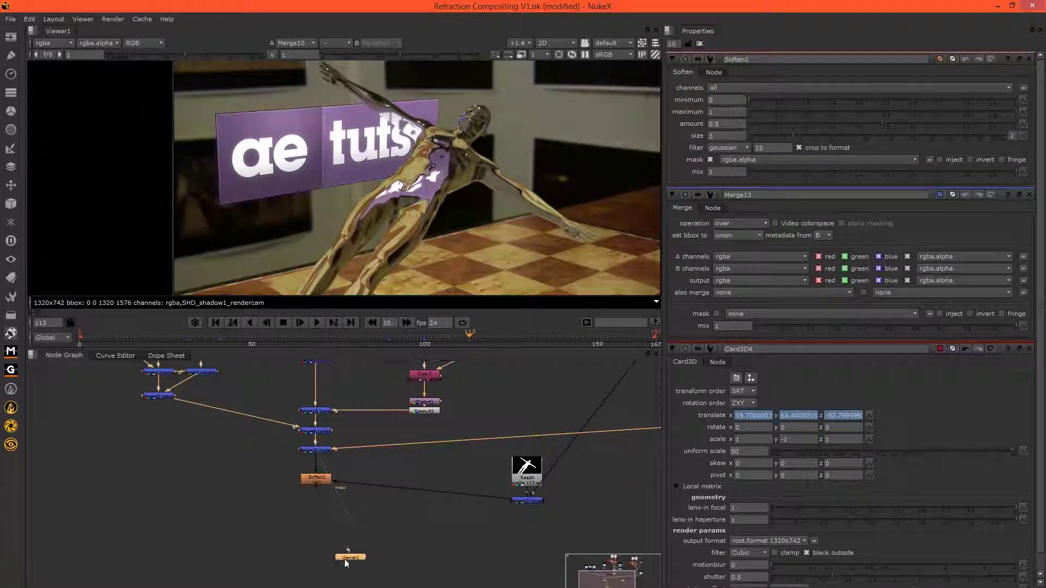
pyautogui.click(525, 501)
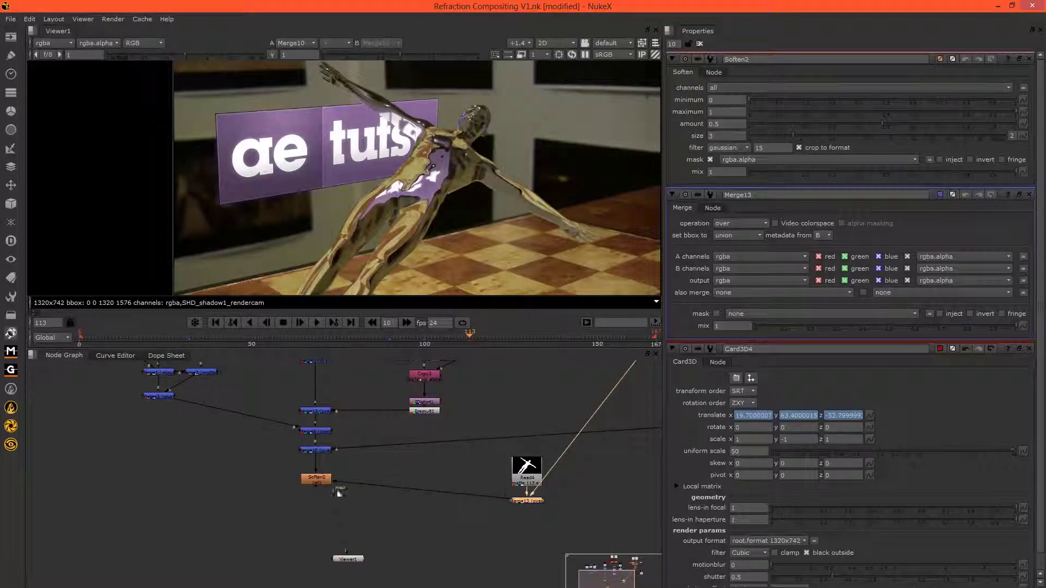
pyautogui.click(308, 481)
pyautogui.press('1')
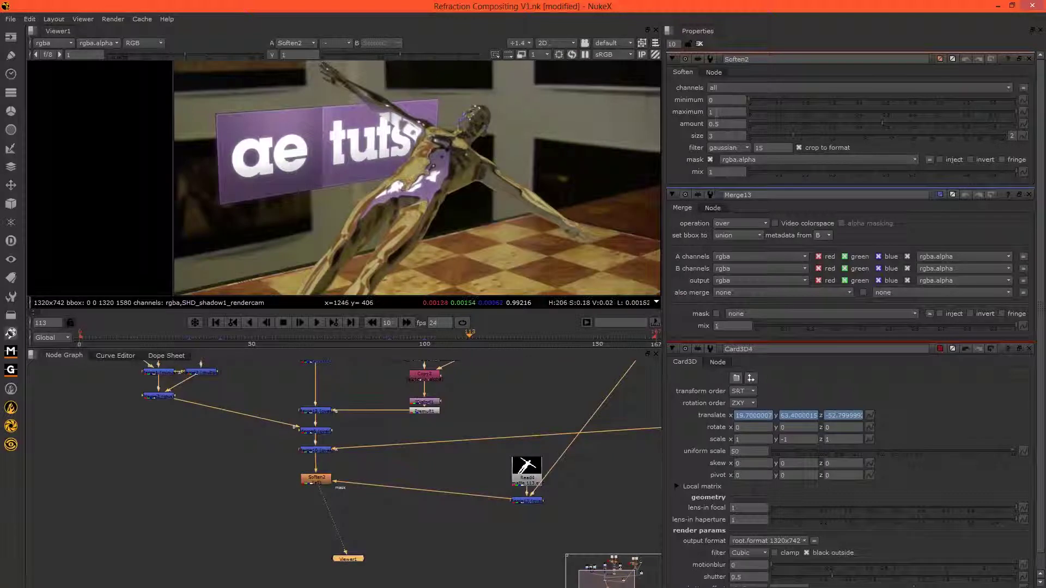
# Step: Try a Soften amount of 5 and inspect its effect on the logo cards and the figure
pyautogui.press('Return')
pyautogui.scroll(3, 507, 180)
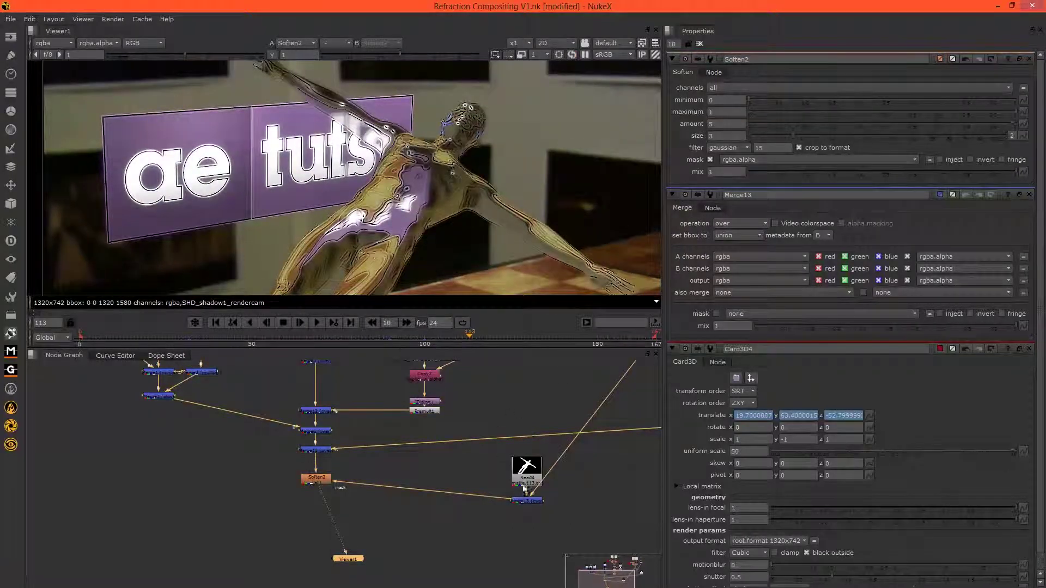
pyautogui.moveTo(476, 491); pyautogui.dragTo(409, 441, button='middle')
pyautogui.scroll(3, 453, 442)
pyautogui.moveTo(302, 427); pyautogui.dragTo(399, 448, button='middle')
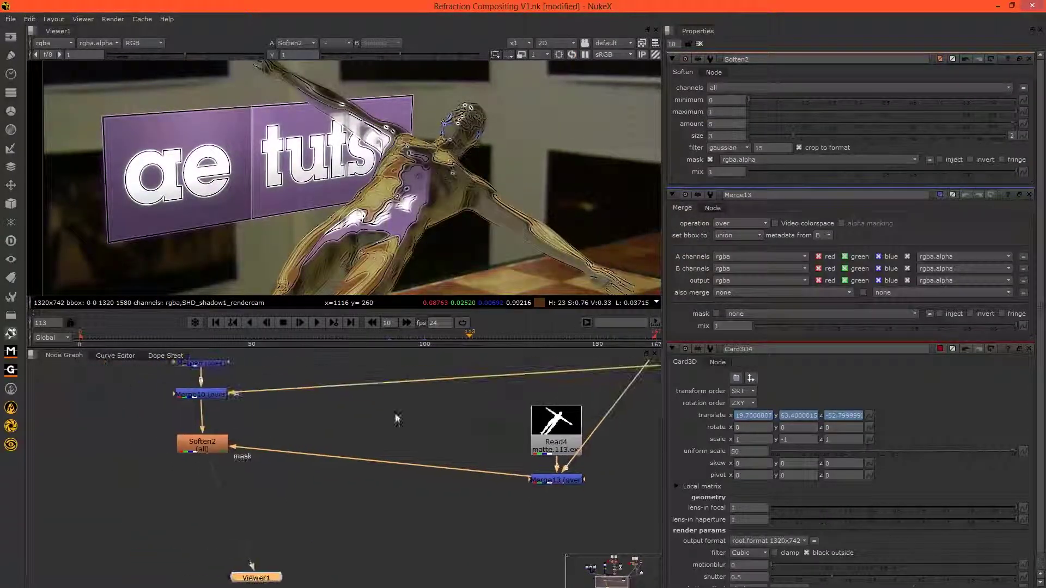
pyautogui.moveTo(450, 215); pyautogui.dragTo(437, 220, button='middle')
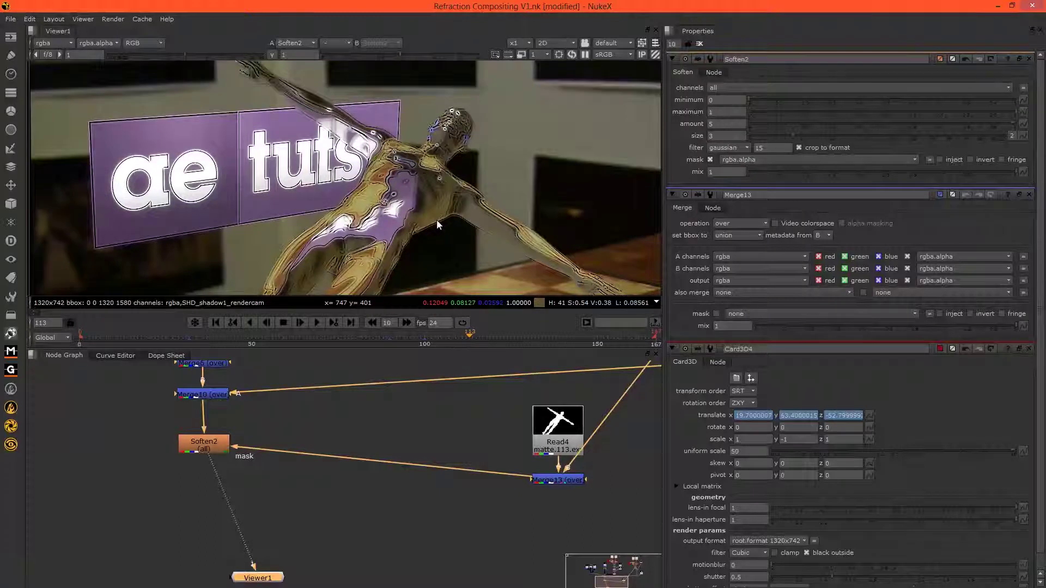
pyautogui.click(726, 124)
pyautogui.moveTo(434, 228); pyautogui.dragTo(489, 174, button='middle')
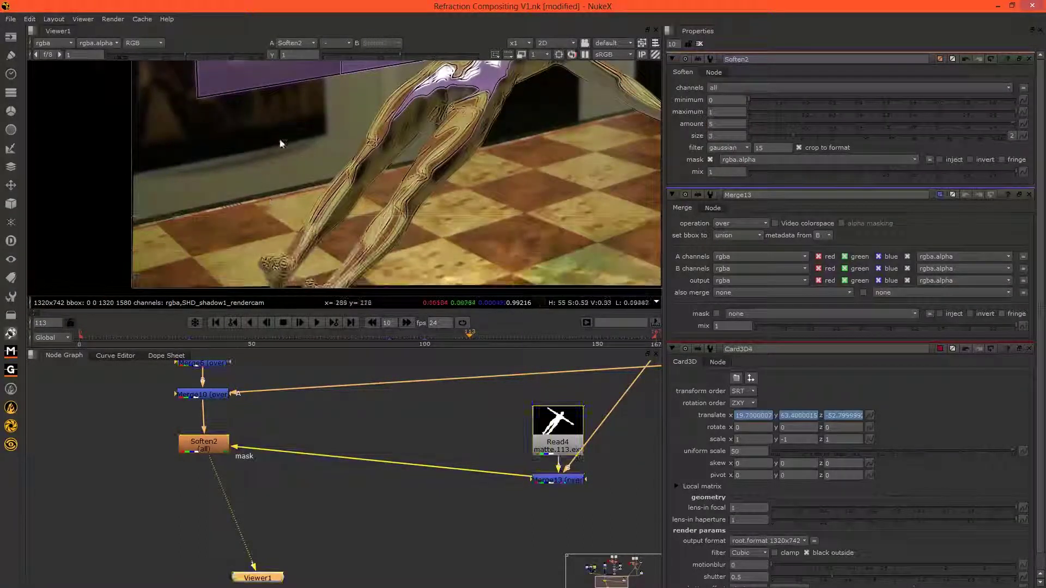
pyautogui.scroll(-3, 538, 187)
pyautogui.moveTo(563, 101); pyautogui.dragTo(521, 157, button='middle')
# Step: Set the Soften amount back to 0.5 and view the whole frame
pyautogui.click(745, 124)
pyautogui.press('BackSpace')
pyautogui.write('0.3')
pyautogui.press('Return')
pyautogui.scroll(-4, 395, 212)
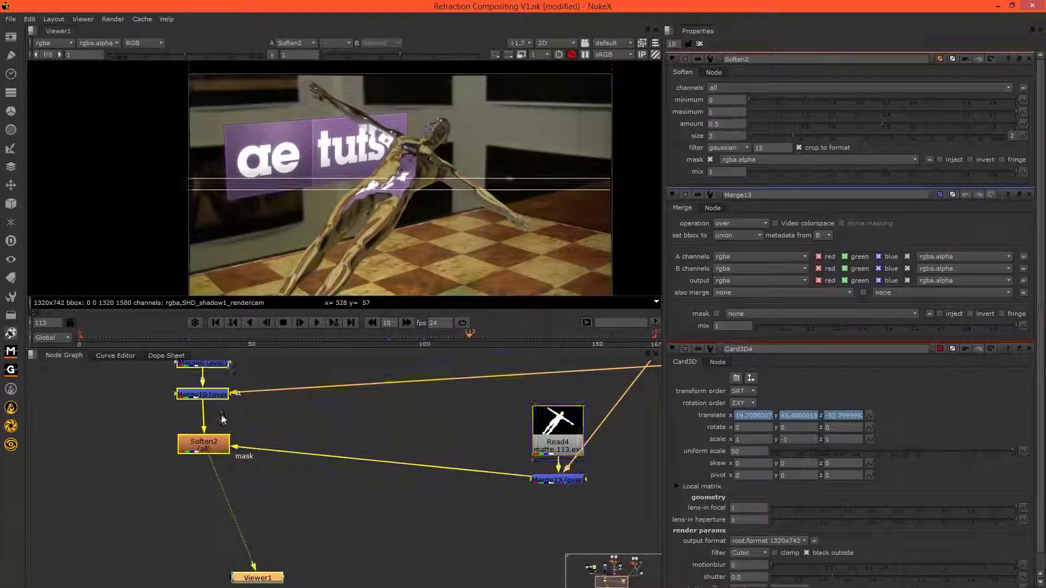
# Step: Compare the figure and logo with the Soften node repeatedly disabled and enabled, up close
pyautogui.click(204, 450)
pyautogui.press('d')
pyautogui.press('d')
pyautogui.press('d')
pyautogui.press('d')
pyautogui.press('d')
pyautogui.press('d')
pyautogui.scroll(4, 395, 188)
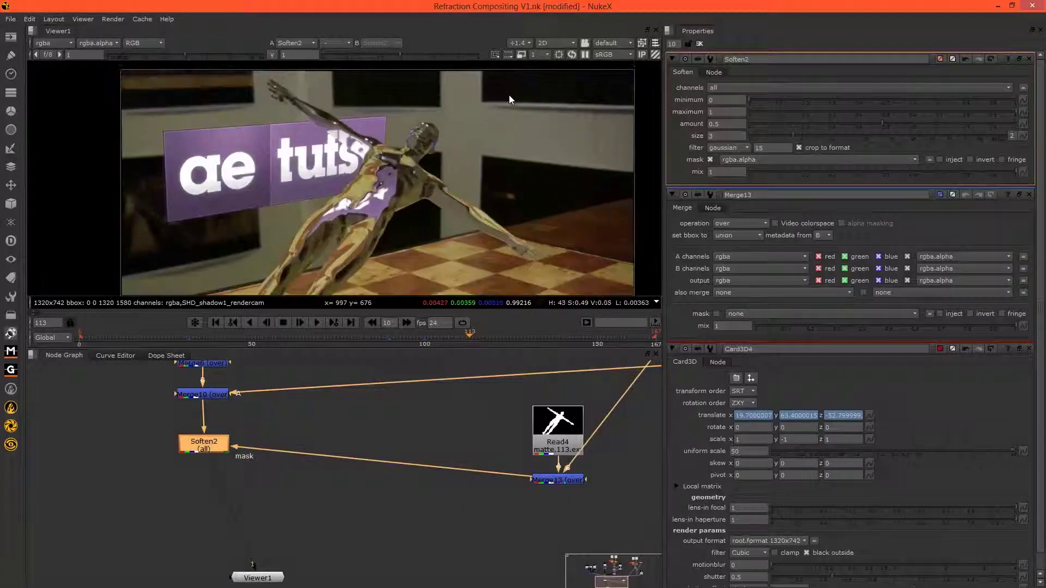
pyautogui.scroll(2, 395, 155)
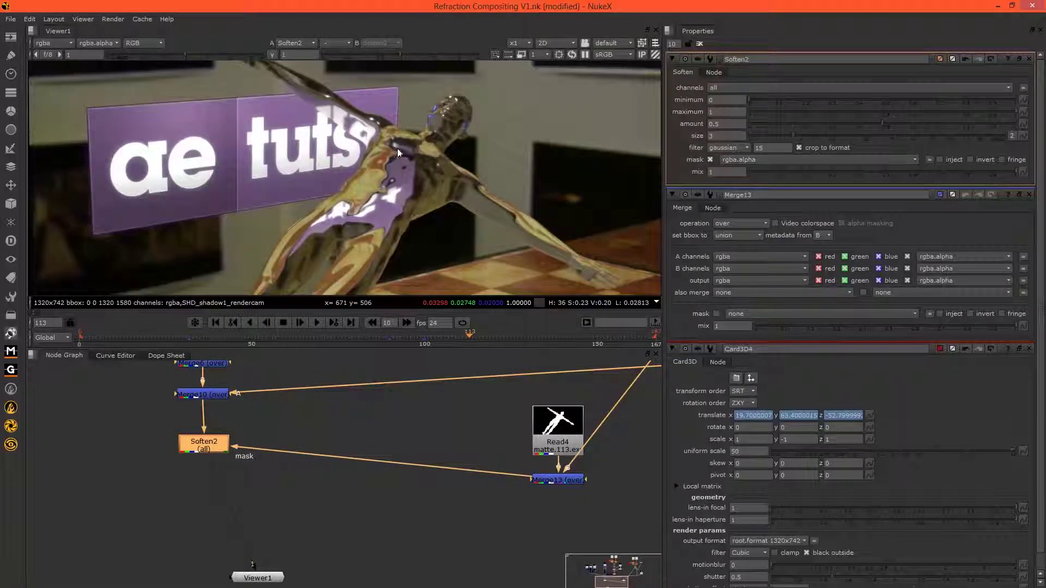
pyautogui.press('d')
pyautogui.press('d')
pyautogui.press('d')
pyautogui.press('d')
pyautogui.press('d')
pyautogui.press('d')
pyautogui.press('d')
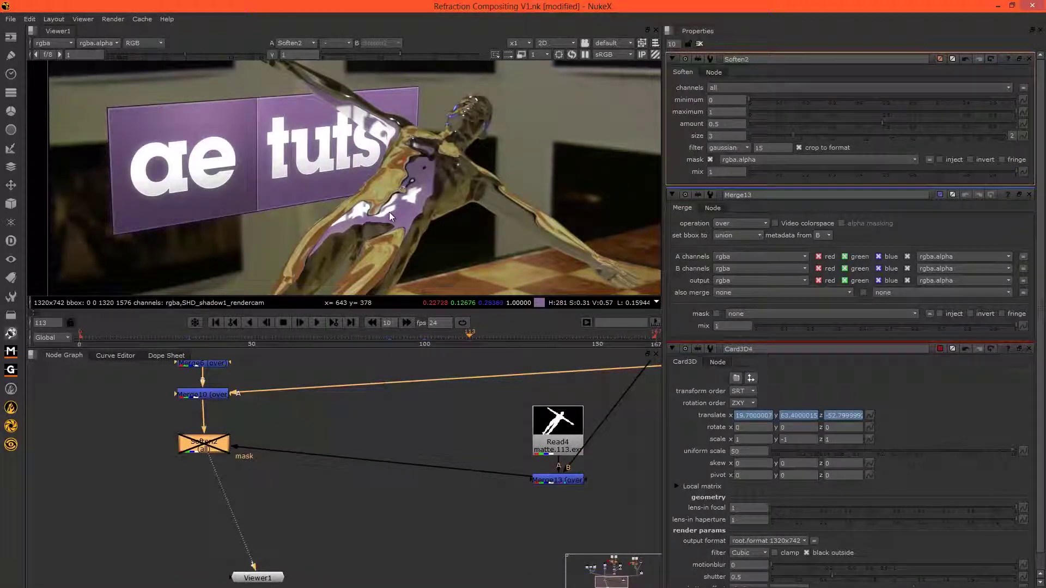
pyautogui.press('d')
# Step: Set the Soften amount to 0.3 and check the figure in the viewer
pyautogui.click(729, 124)
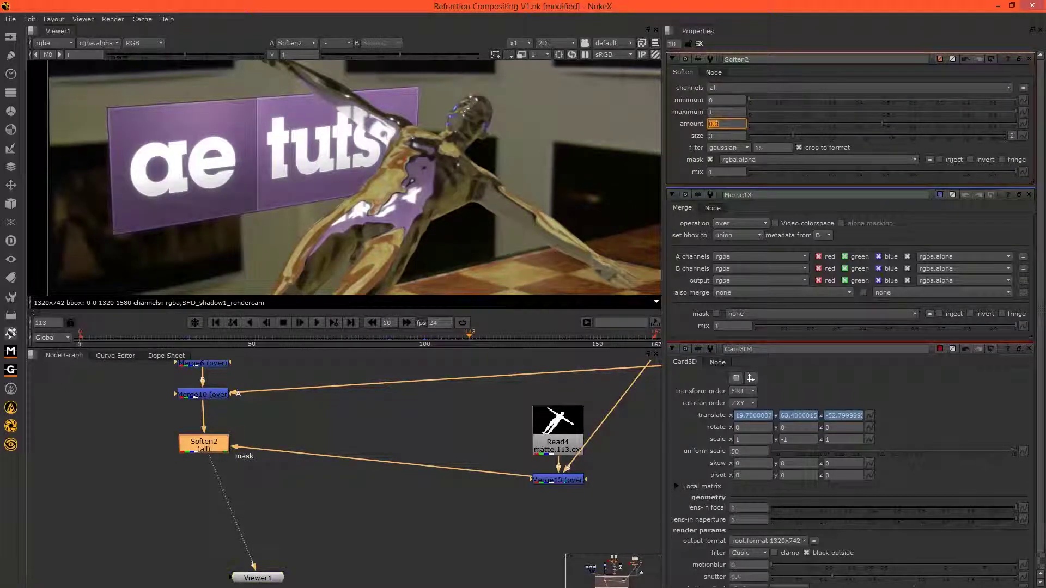
pyautogui.scroll(2, 410, 124)
pyautogui.scroll(-3, 410, 125)
# Step: Read in the HV40Grain TIFF sequence from D:/Stock Footage/Video/Grain/HV40 Grain, in the empty area below the matte nodes
pyautogui.click(417, 517)
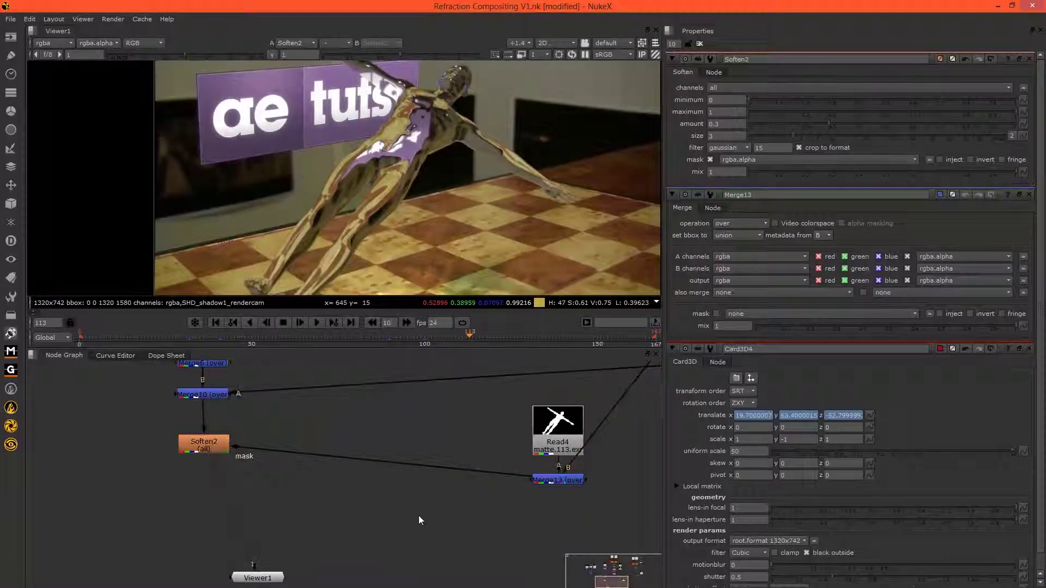
pyautogui.press('r')
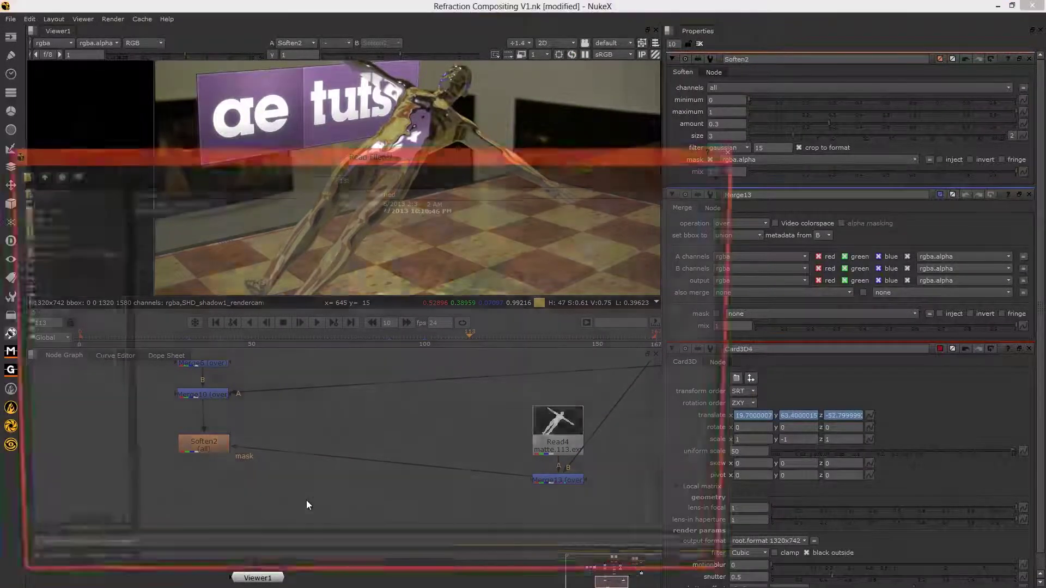
pyautogui.click(55, 271)
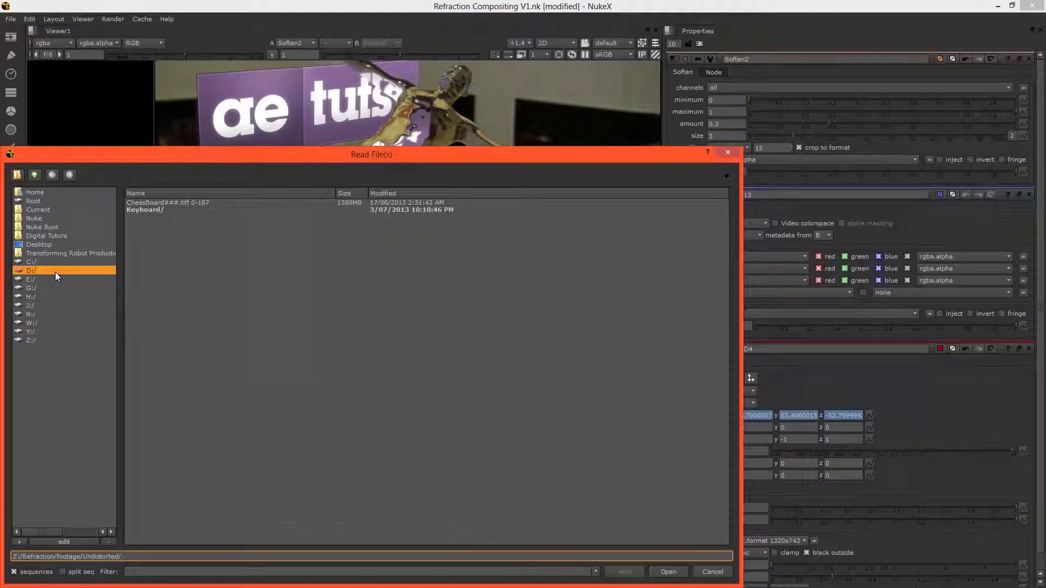
pyautogui.scroll(-3, 194, 440)
pyautogui.doubleClick(158, 507)
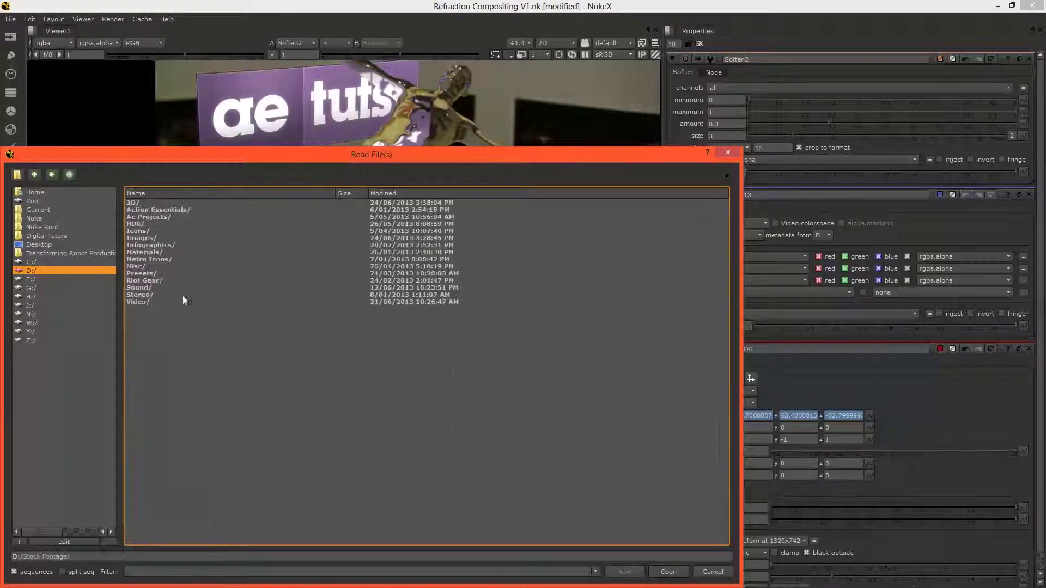
pyautogui.doubleClick(156, 299)
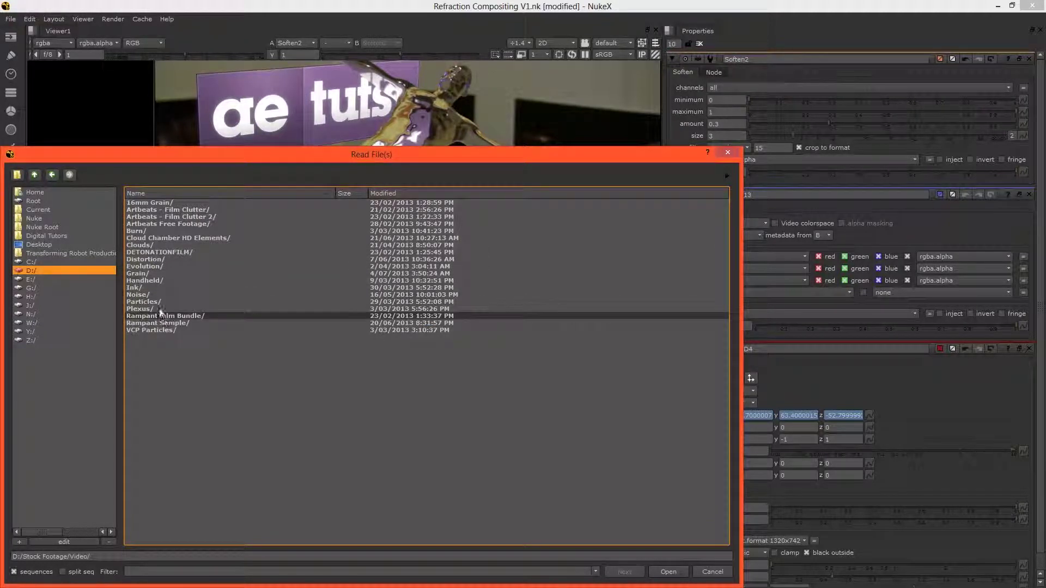
pyautogui.doubleClick(160, 273)
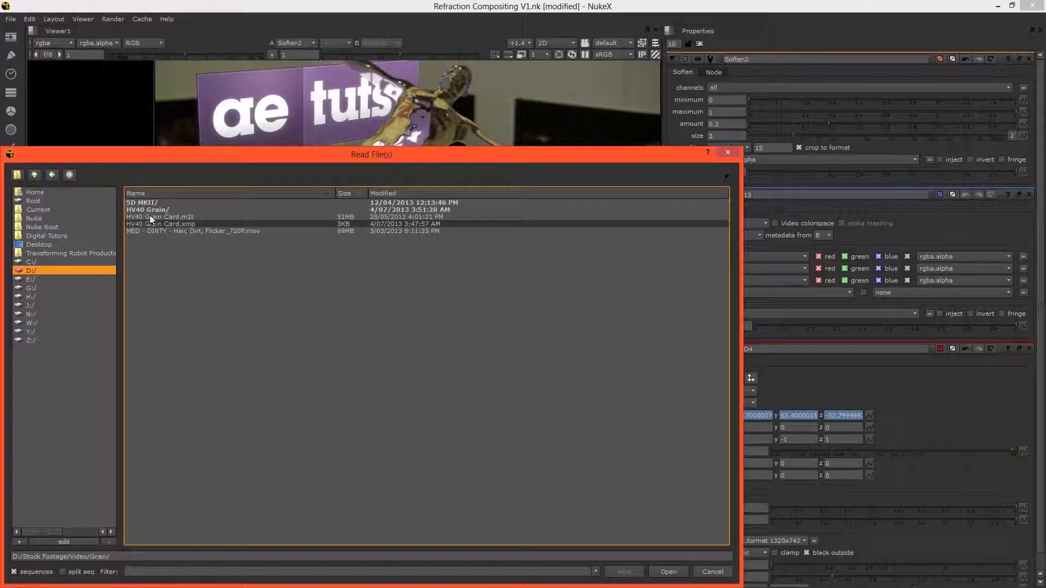
pyautogui.doubleClick(143, 209)
pyautogui.doubleClick(142, 202)
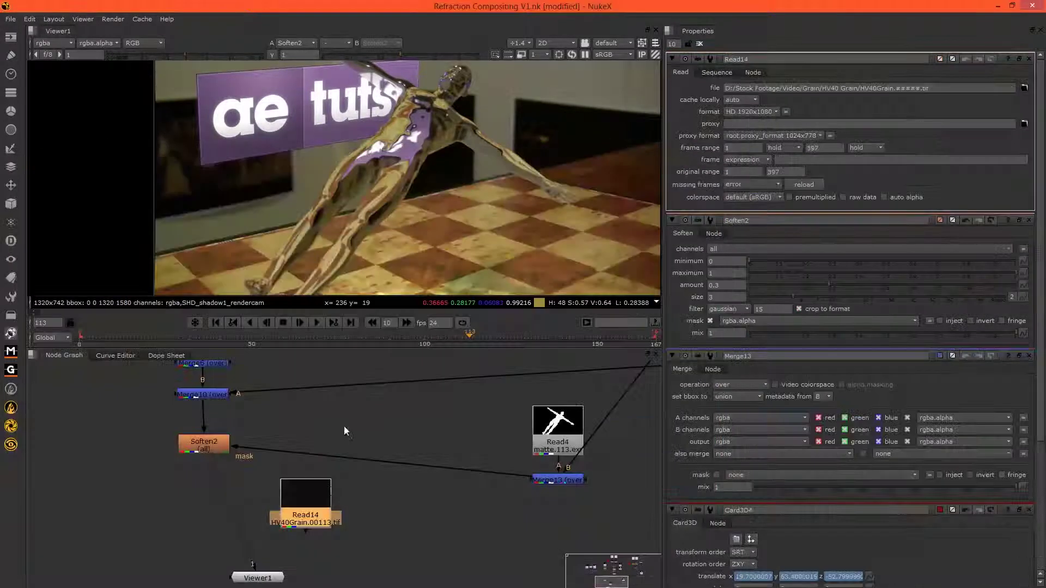
# Step: View the grain footage and add a Reformat node that fits it to the 1320x742 root format
pyautogui.moveTo(317, 494); pyautogui.dragTo(363, 499)
pyautogui.press('1')
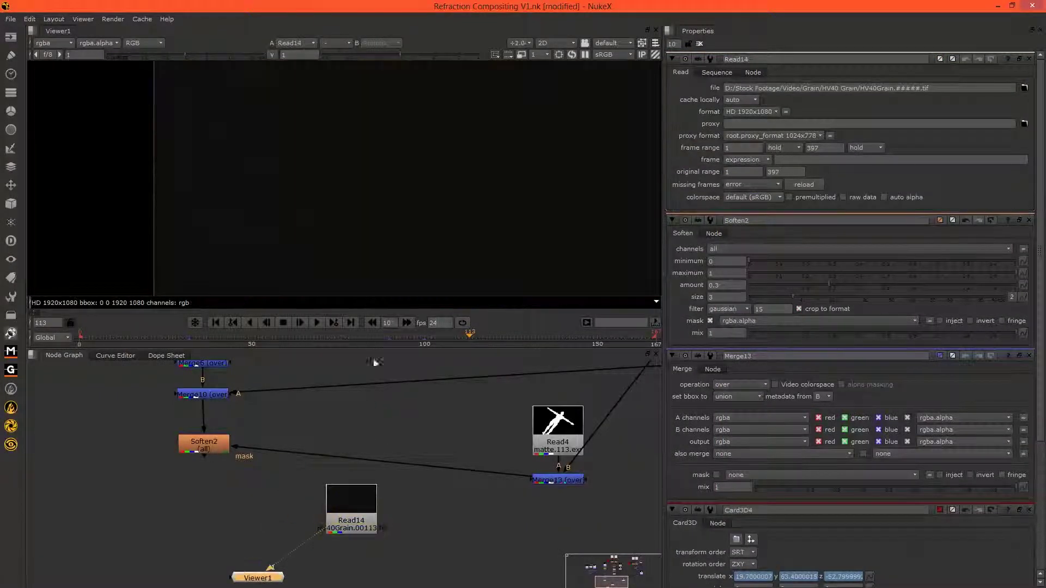
pyautogui.scroll(-3, 389, 223)
pyautogui.click(341, 500)
pyautogui.press('Tab')
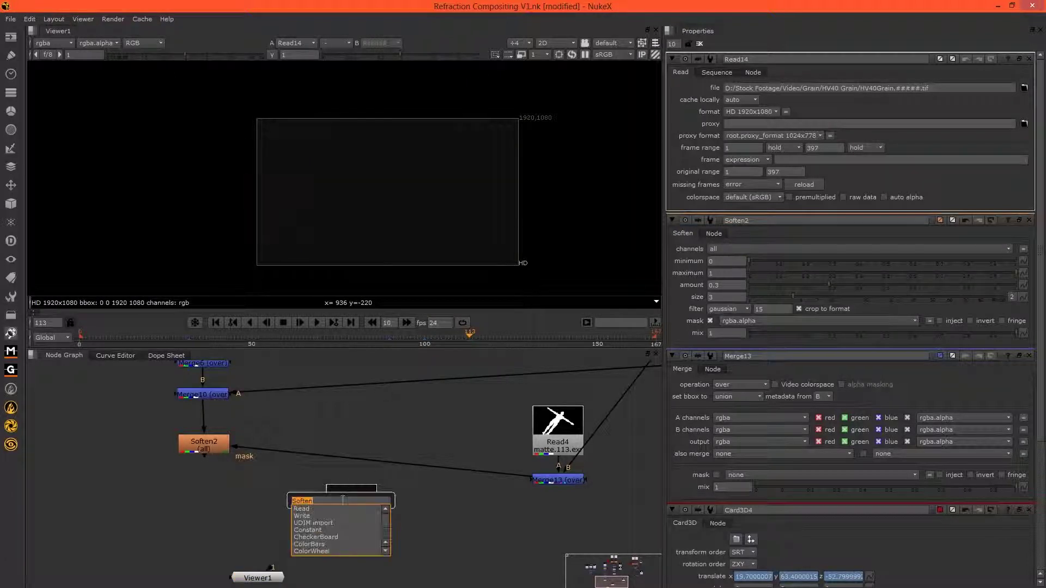
pyautogui.write('Reformat')
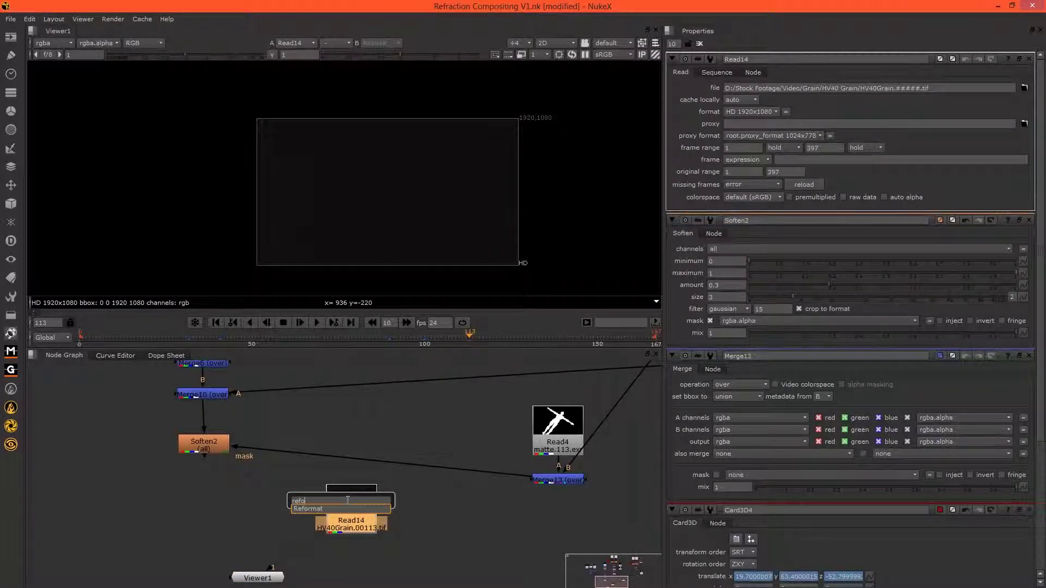
pyautogui.press('Return')
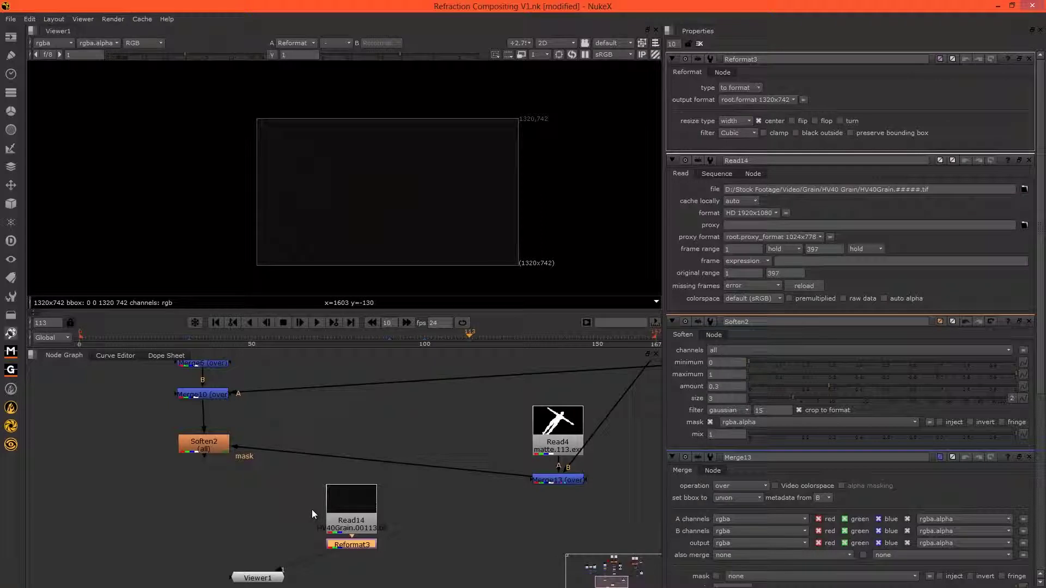
# Step: Add a Grade node after the grain's Reformat and raise its multiply to 1.78
pyautogui.press('g')
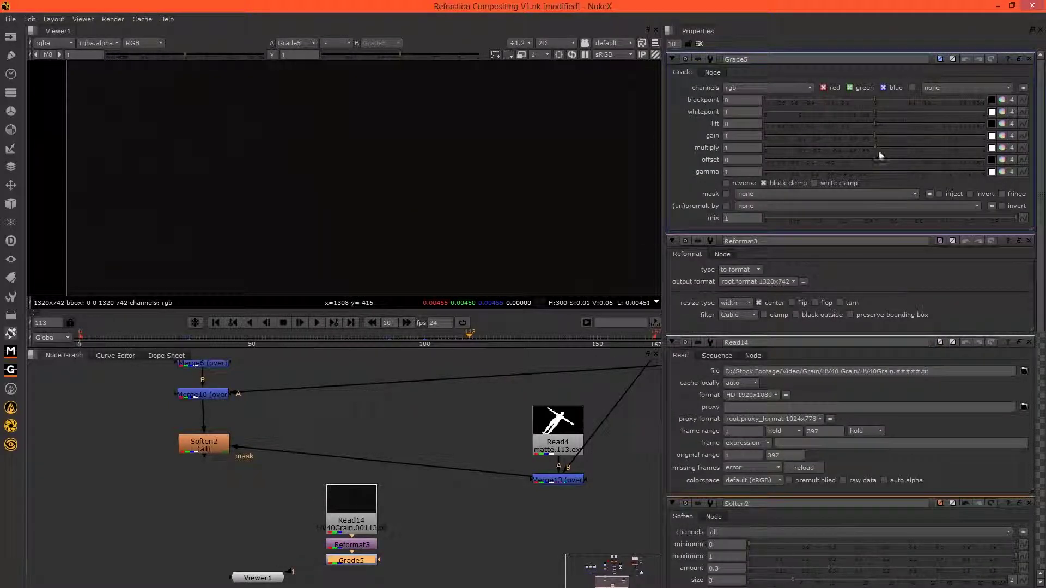
pyautogui.moveTo(876, 148); pyautogui.dragTo(926, 146)
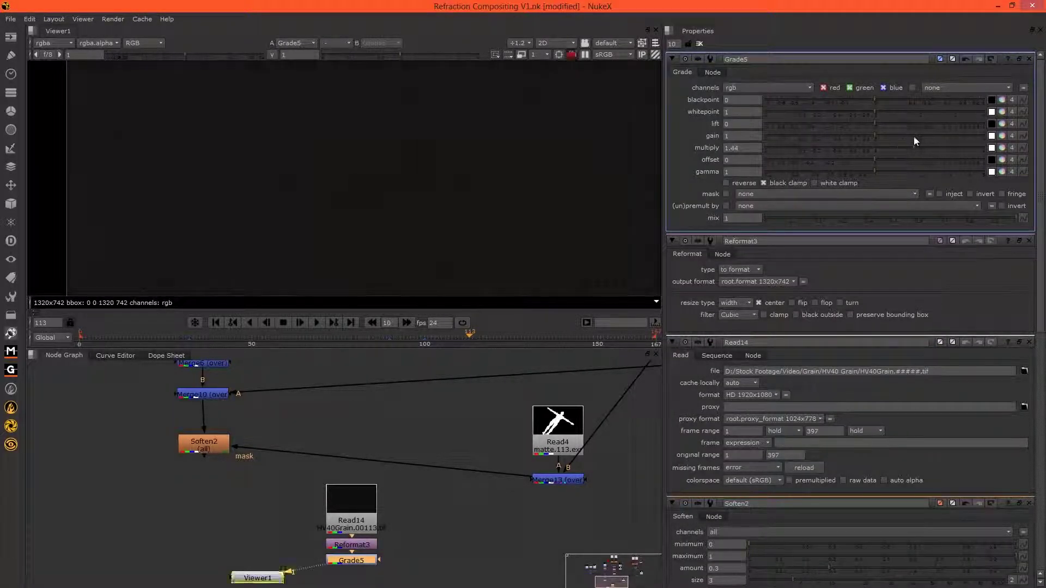
# Step: Try a blackpoint of 0.002 on the grain's Grade node and reset it to 0
pyautogui.click(875, 102)
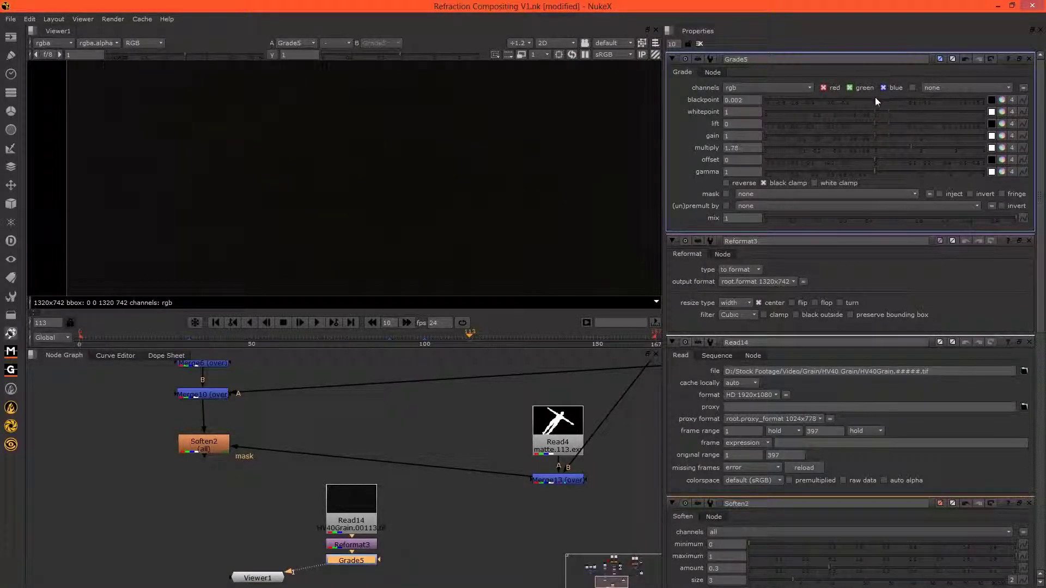
pyautogui.doubleClick(752, 100)
pyautogui.write('0')
pyautogui.press('Return')
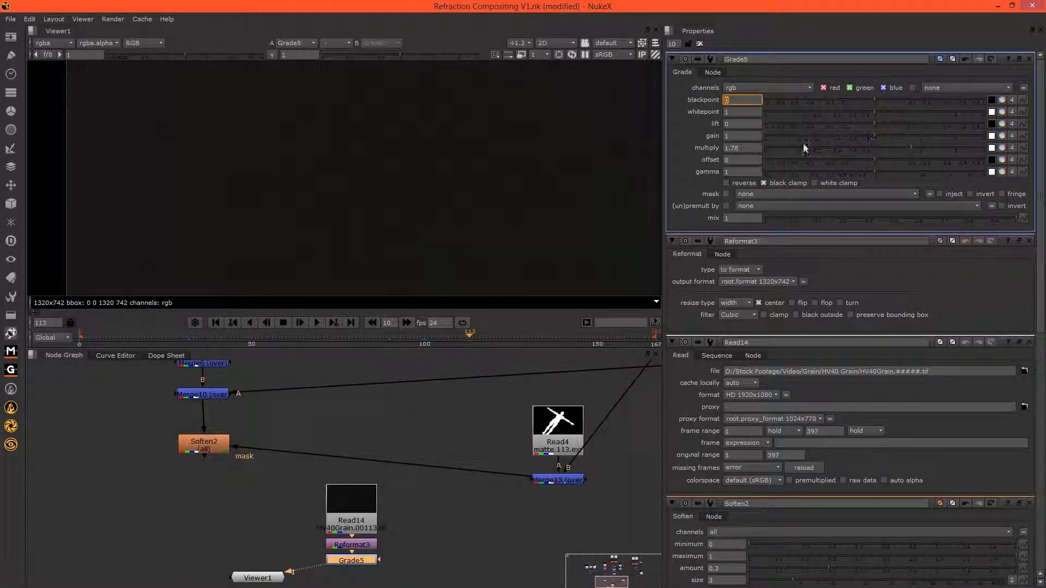
# Step: Set the grain's Grade to multiply 2.14 and offset -0.006, comparing the grain with the node disabled and enabled
pyautogui.click(871, 160)
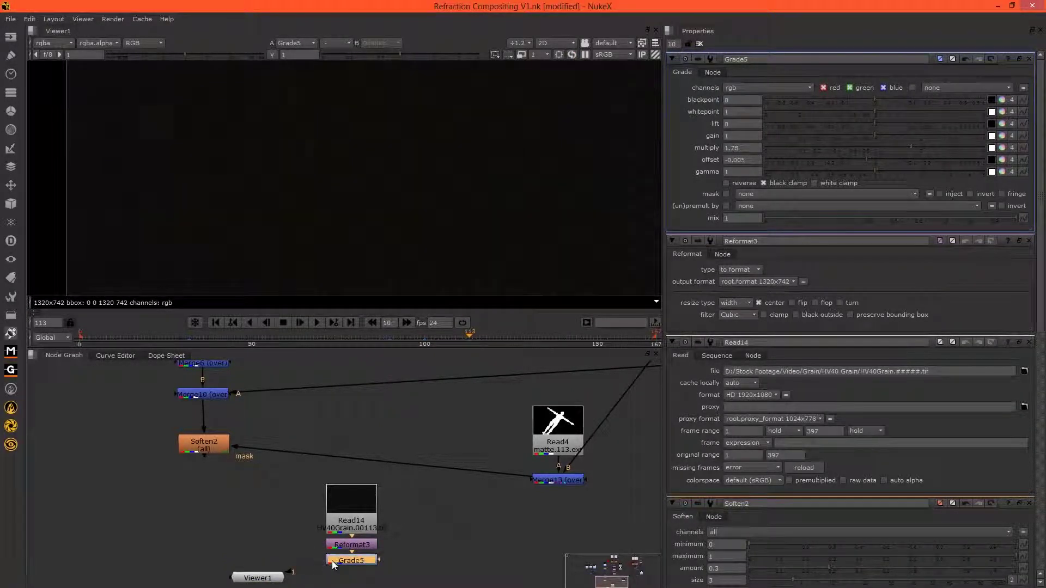
pyautogui.press('d')
pyautogui.press('d')
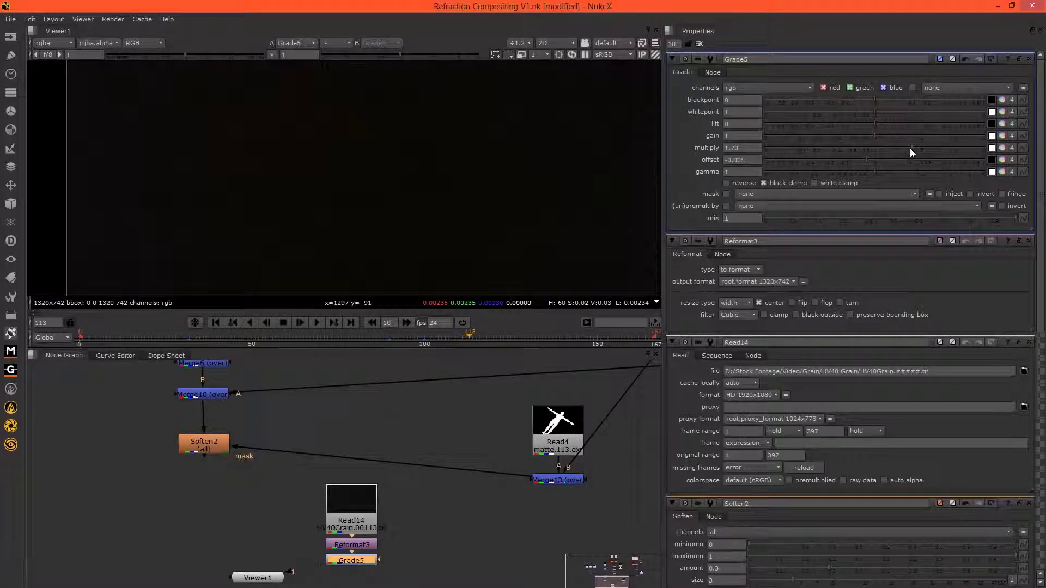
pyautogui.moveTo(910, 148)
pyautogui.mouseDown()
pyautogui.moveTo(935, 141)
pyautogui.moveTo(927, 143)
pyautogui.mouseUp()
pyautogui.click(865, 159)
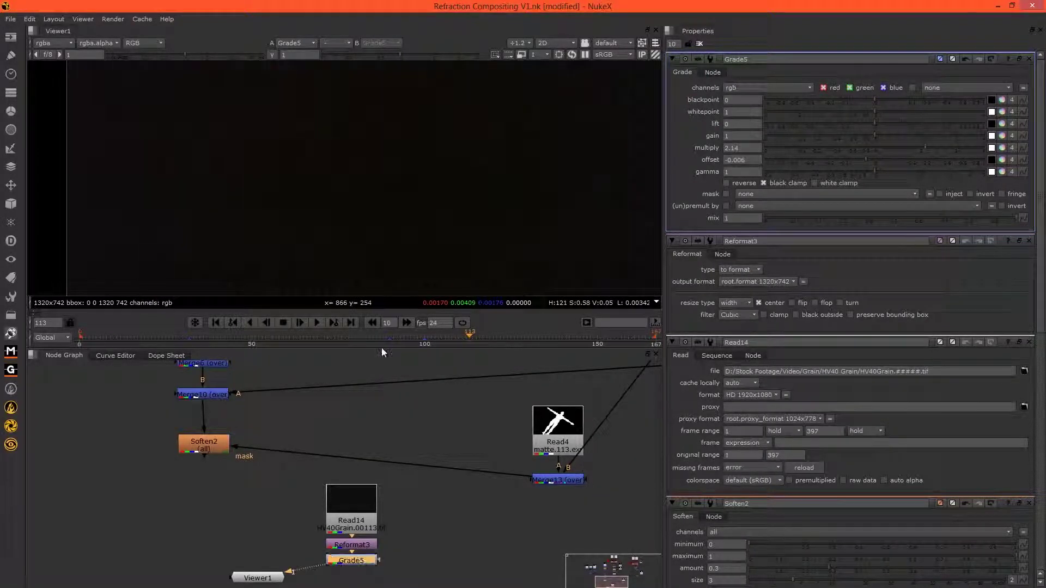
# Step: Move the grain Read, Reformat and Grade nodes together next to the figure matte Read node
pyautogui.moveTo(316, 480); pyautogui.dragTo(426, 587)
pyautogui.moveTo(360, 523); pyautogui.dragTo(528, 507)
pyautogui.moveTo(436, 498); pyautogui.dragTo(313, 473, button='middle')
pyautogui.moveTo(388, 481); pyautogui.dragTo(526, 418)
# Step: Add a Merge node joining the graded grain with the combined logo and figure matte, and view its output
pyautogui.click(492, 522)
pyautogui.press('m')
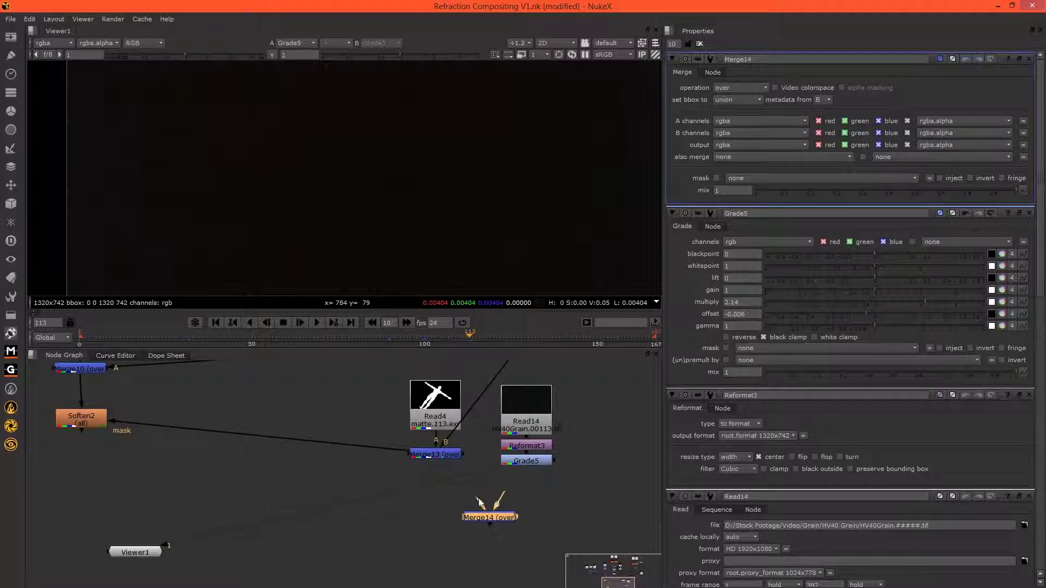
pyautogui.moveTo(490, 508); pyautogui.dragTo(533, 465)
pyautogui.moveTo(434, 461); pyautogui.dragTo(464, 502)
pyautogui.press('1')
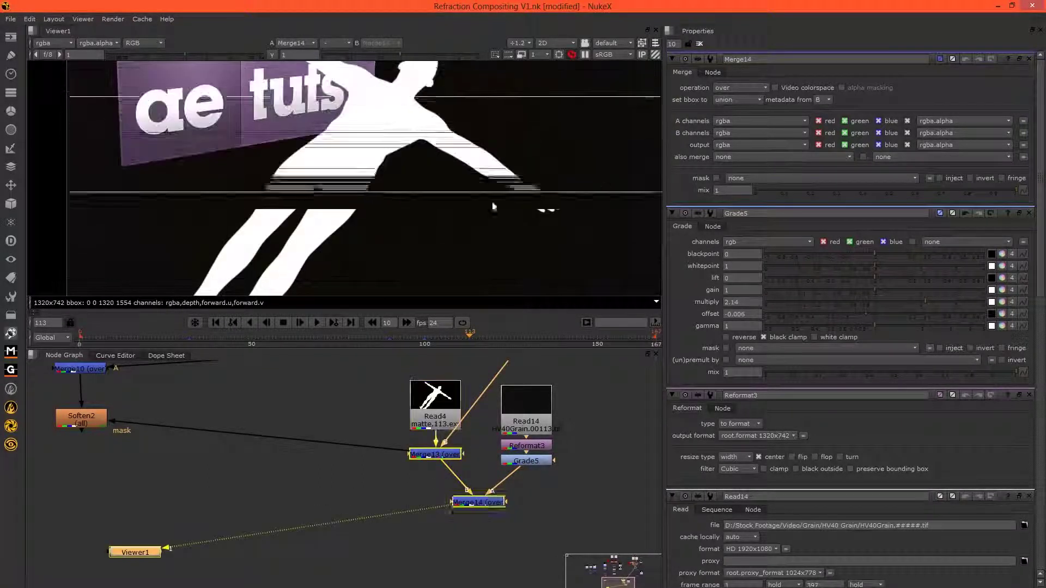
pyautogui.moveTo(479, 502); pyautogui.dragTo(485, 498)
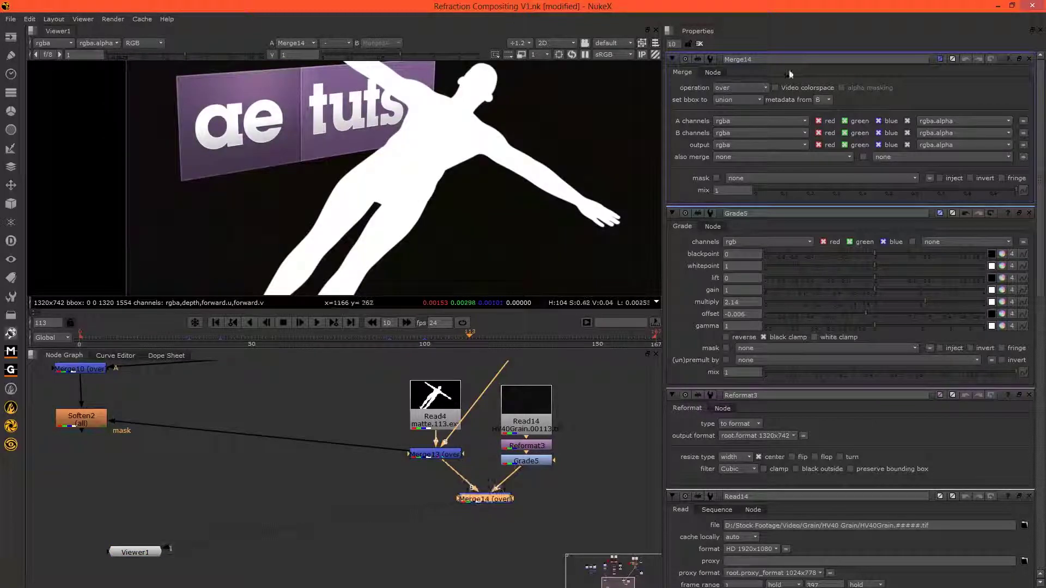
# Step: Set the Merge of grain and matte to the in operation and inspect the grain limited to the matte
pyautogui.click(741, 87)
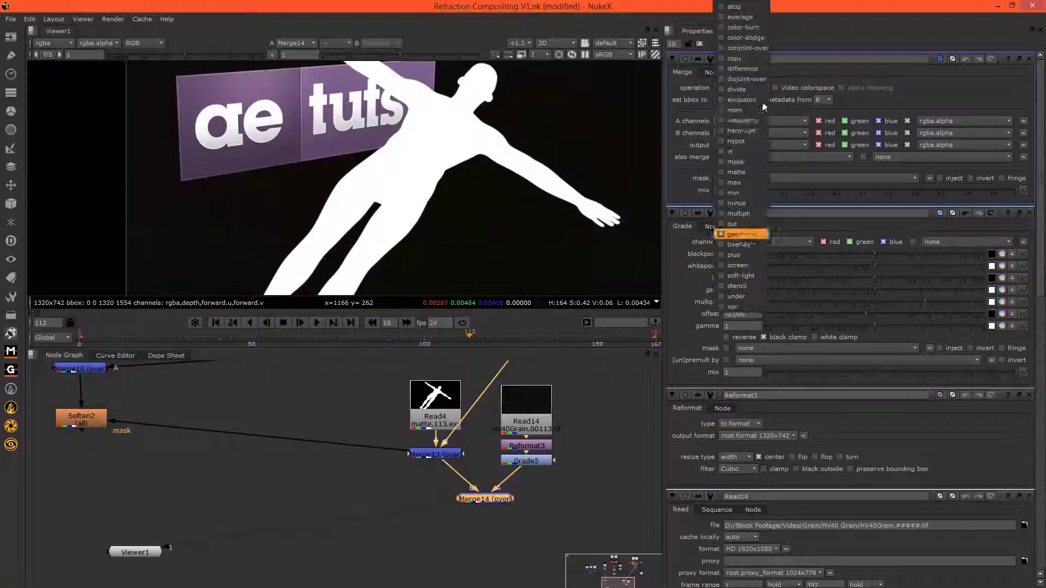
pyautogui.click(737, 151)
pyautogui.scroll(4, 382, 192)
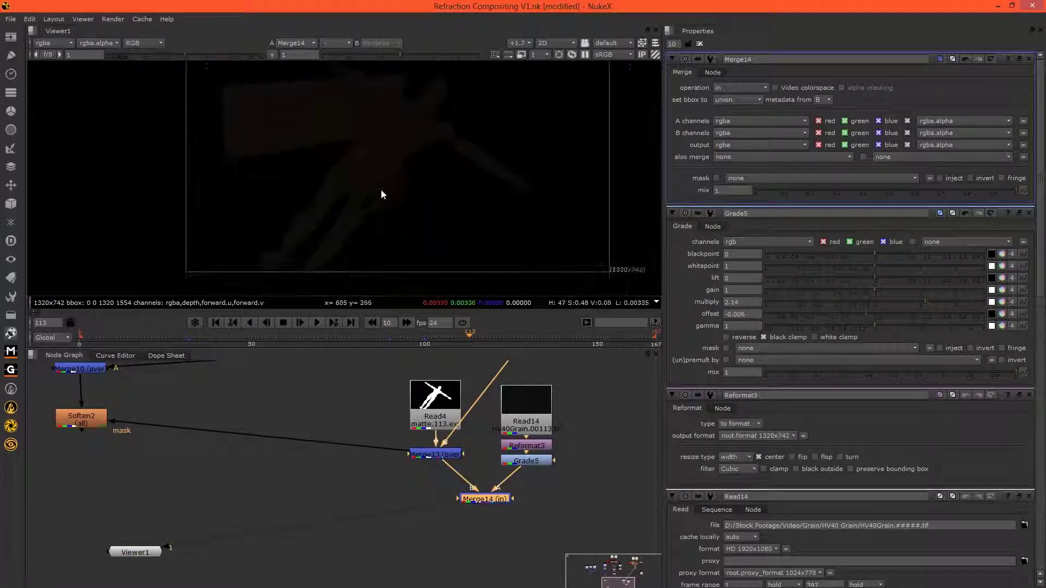
pyautogui.scroll(2, 416, 218)
pyautogui.scroll(-1, 416, 185)
pyautogui.scroll(-3, 337, 164)
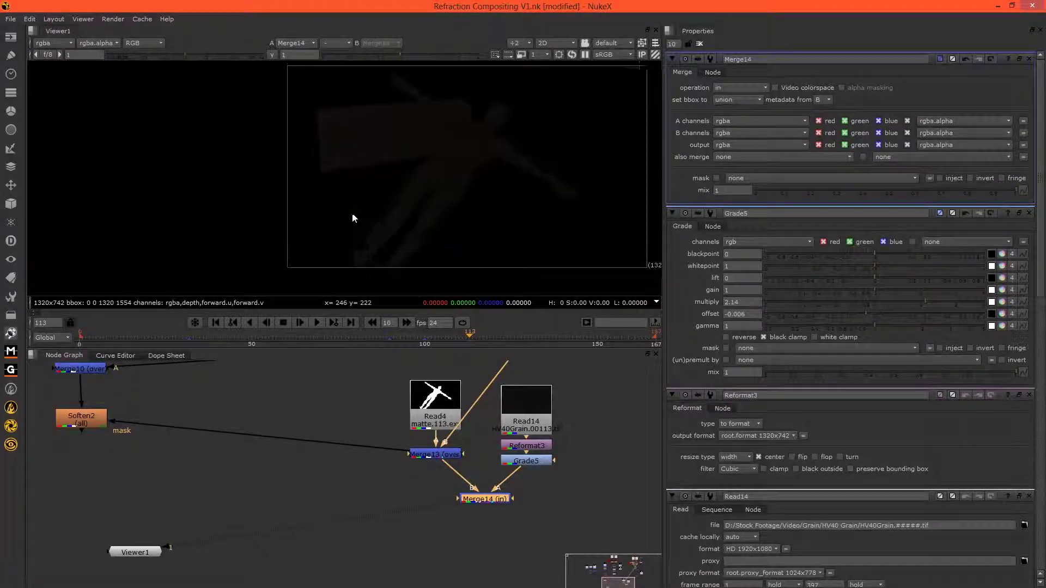
# Step: Add a Merge node after the Soften node with the matted grain as its A input, and view its output
pyautogui.moveTo(264, 451); pyautogui.dragTo(370, 466, button='middle')
pyautogui.click(219, 508)
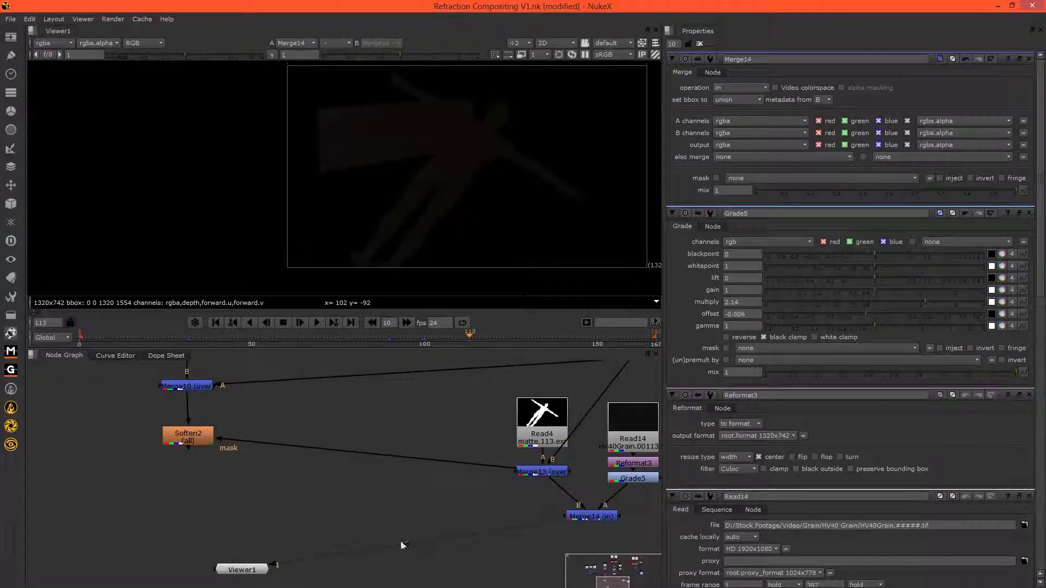
pyautogui.press('m')
pyautogui.moveTo(237, 493); pyautogui.dragTo(586, 517)
pyautogui.moveTo(227, 483); pyautogui.dragTo(191, 439)
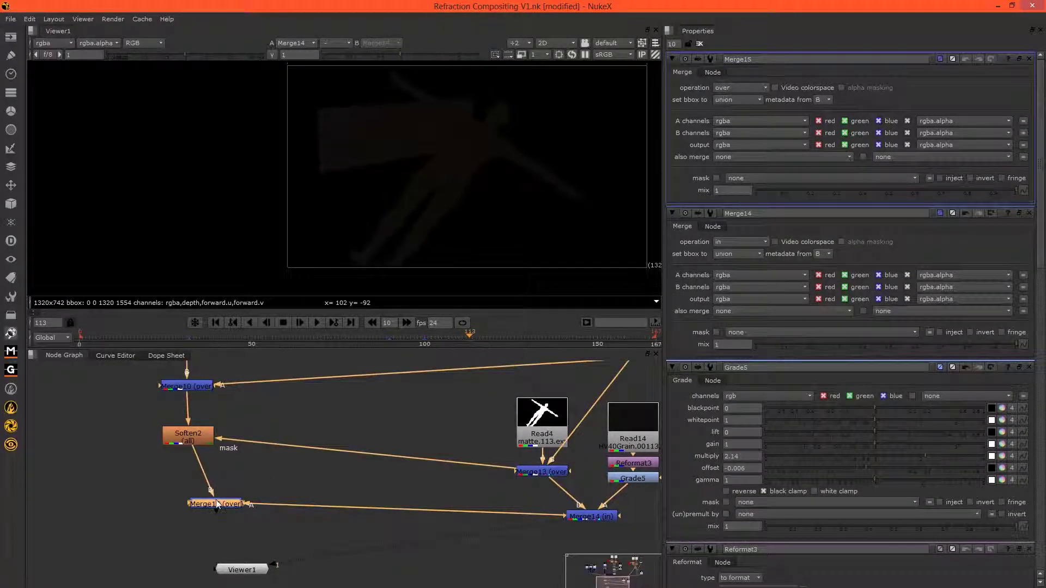
pyautogui.press('1')
# Step: Set the new grain Merge node's operation to plus and inspect the grain on the figure up close
pyautogui.click(762, 88)
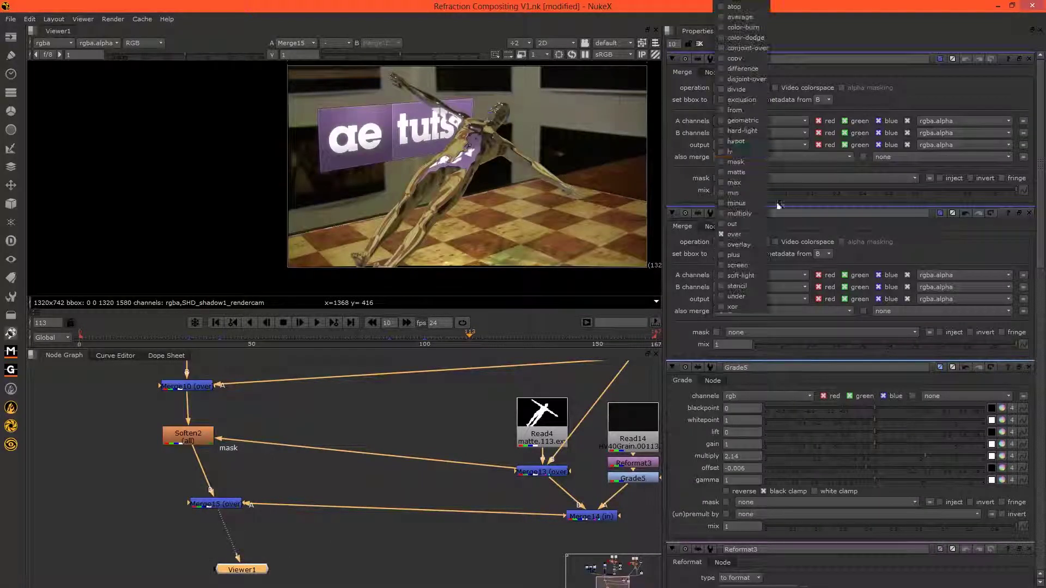
pyautogui.click(736, 254)
pyautogui.scroll(4, 437, 182)
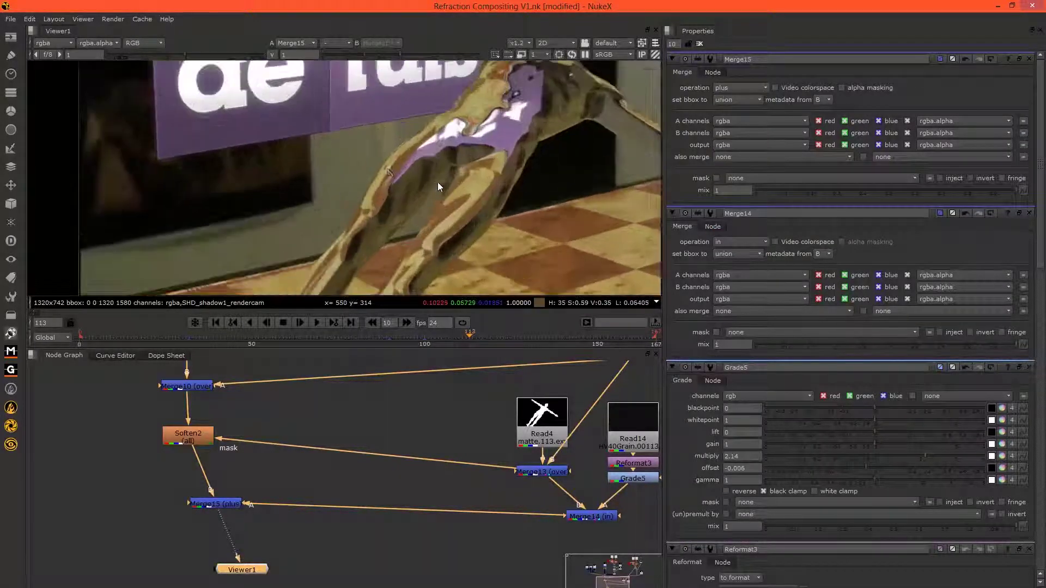
pyautogui.scroll(-1, 359, 165)
# Step: Open the project settings and move the plus Merge node beneath the Soften node
pyautogui.moveTo(585, 448); pyautogui.dragTo(436, 456, button='middle')
pyautogui.moveTo(456, 407); pyautogui.dragTo(518, 461)
pyautogui.press('s')
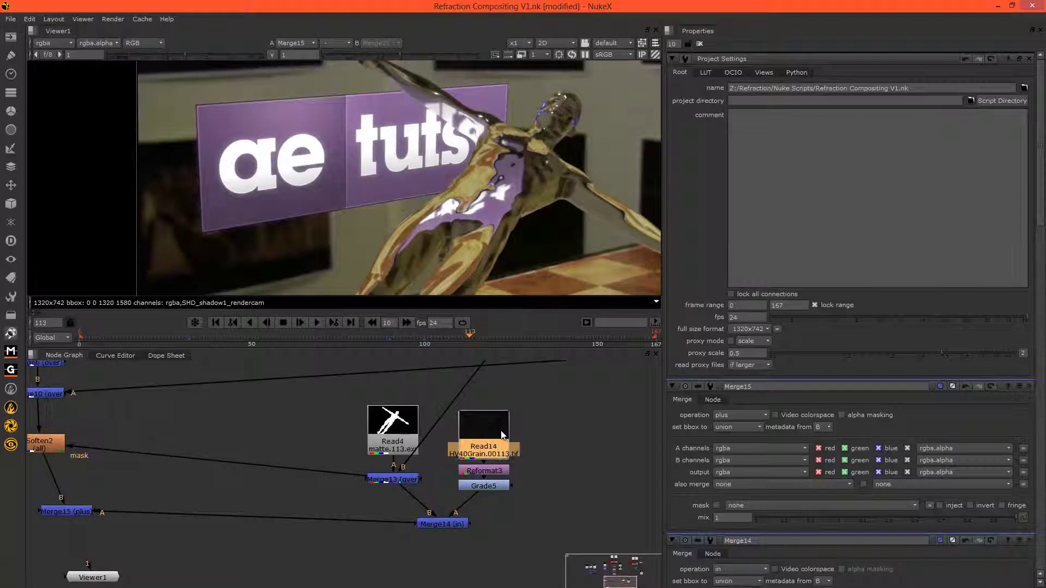
pyautogui.click(536, 460)
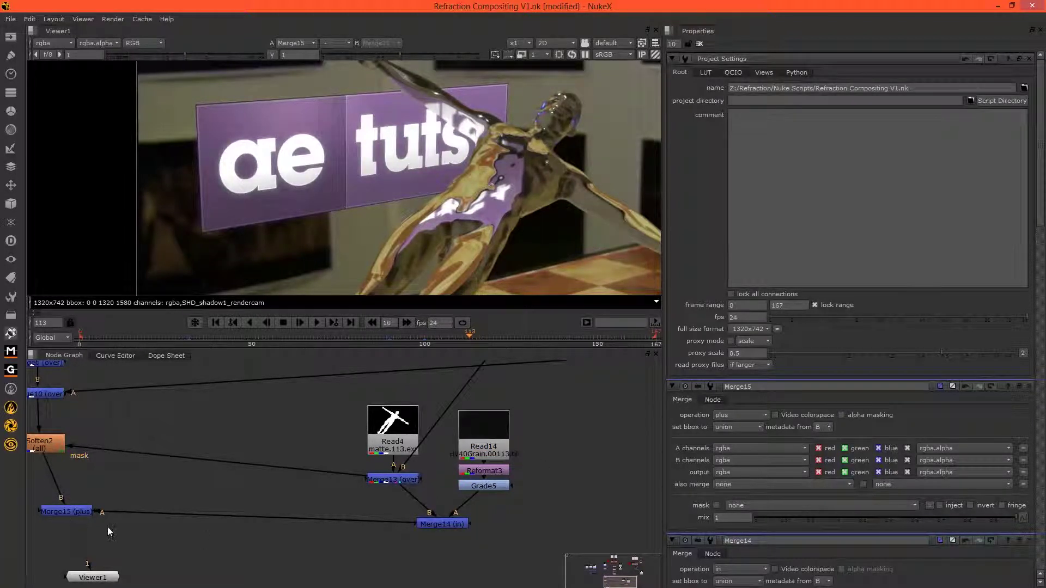
pyautogui.moveTo(178, 490); pyautogui.dragTo(301, 484, button='middle')
pyautogui.moveTo(205, 506); pyautogui.dragTo(183, 512)
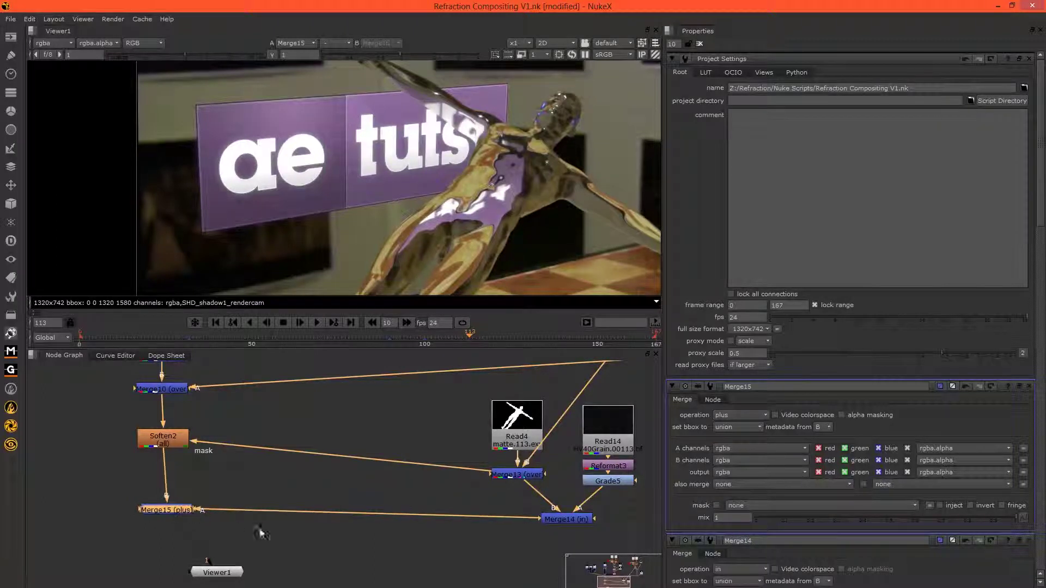
# Step: Set the grain's Grade node to multiply 5 and offset -0.01
pyautogui.scroll(-4, 480, 477)
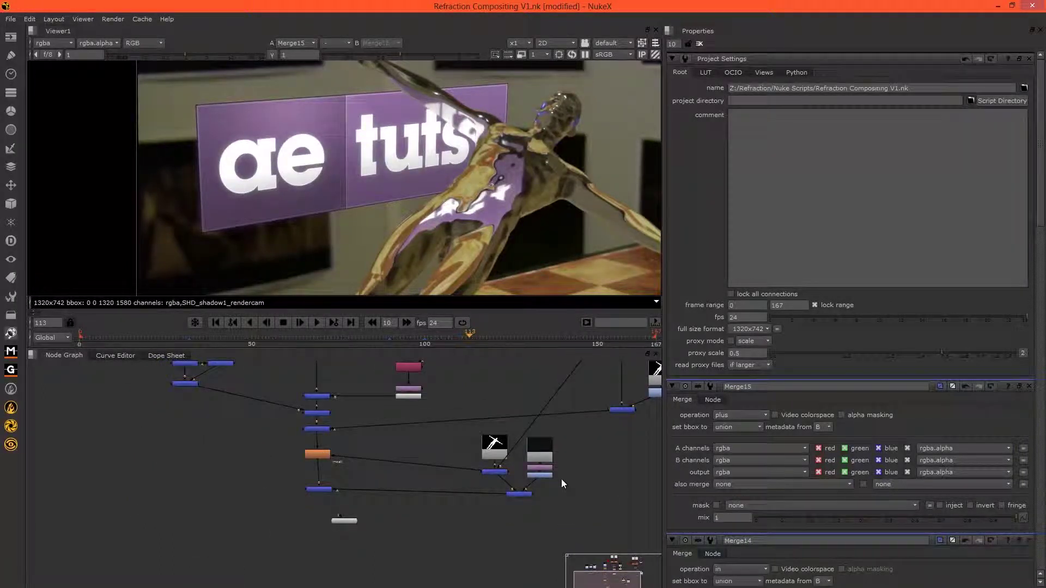
pyautogui.scroll(3, 540, 469)
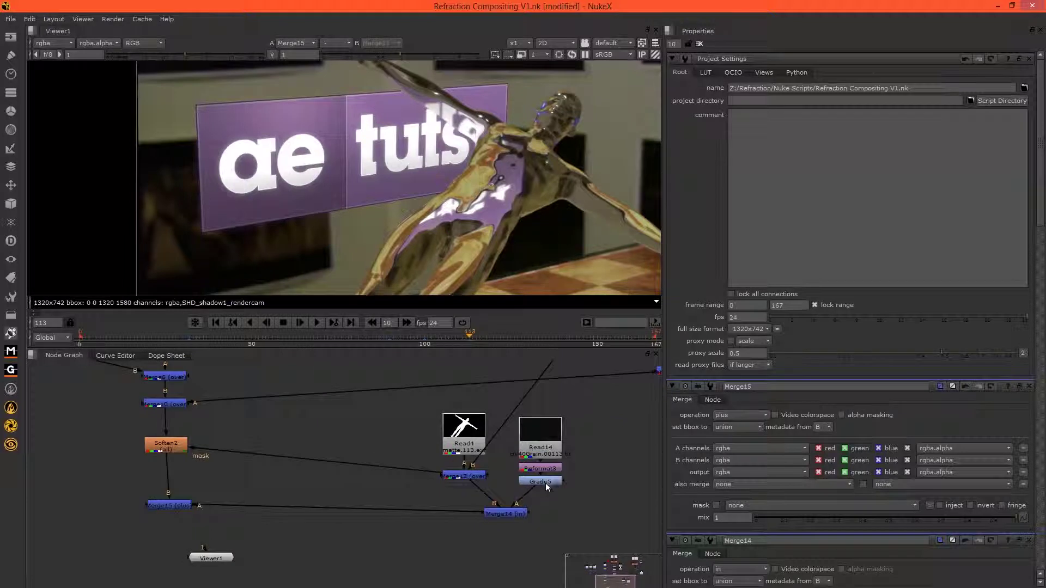
pyautogui.doubleClick(539, 482)
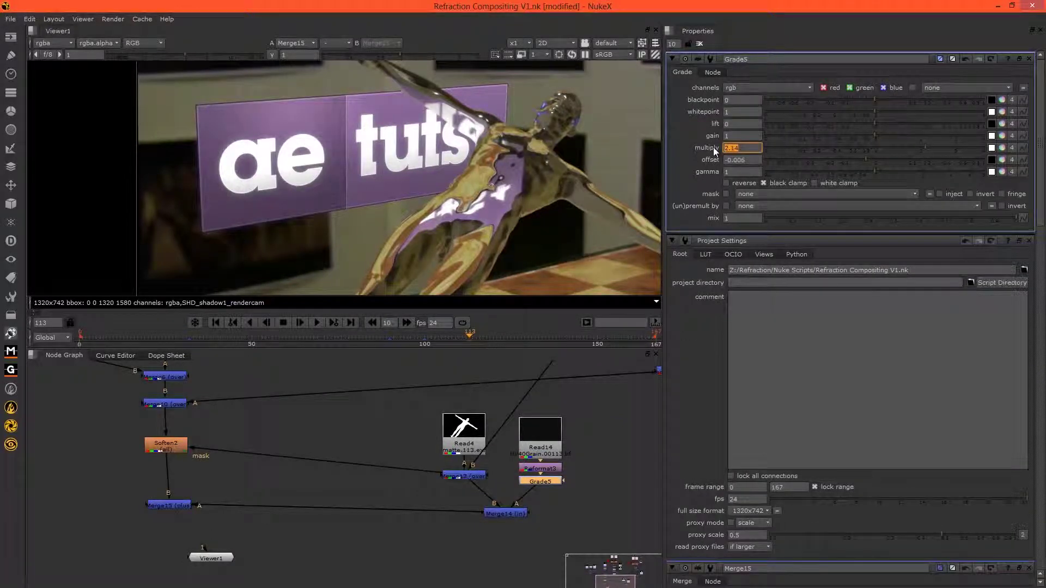
pyautogui.write('4')
pyautogui.press('Return')
pyautogui.write('5')
pyautogui.moveTo(747, 160); pyautogui.dragTo(738, 160)
pyautogui.write('1')
pyautogui.press('Return')
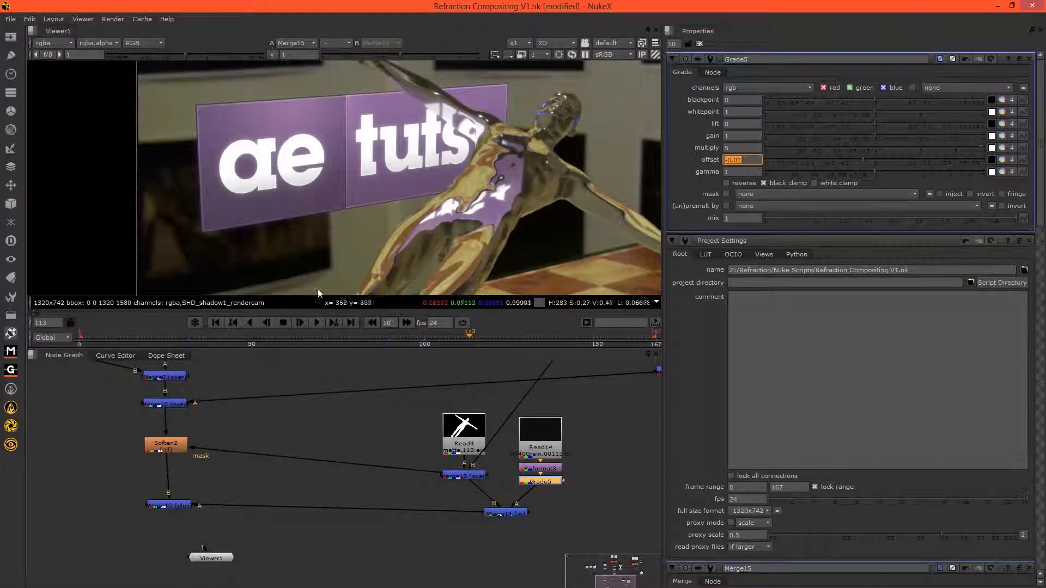
# Step: Examine the strengthened grain on the logo cards and figure, both close up and in the full frame
pyautogui.scroll(2, 317, 256)
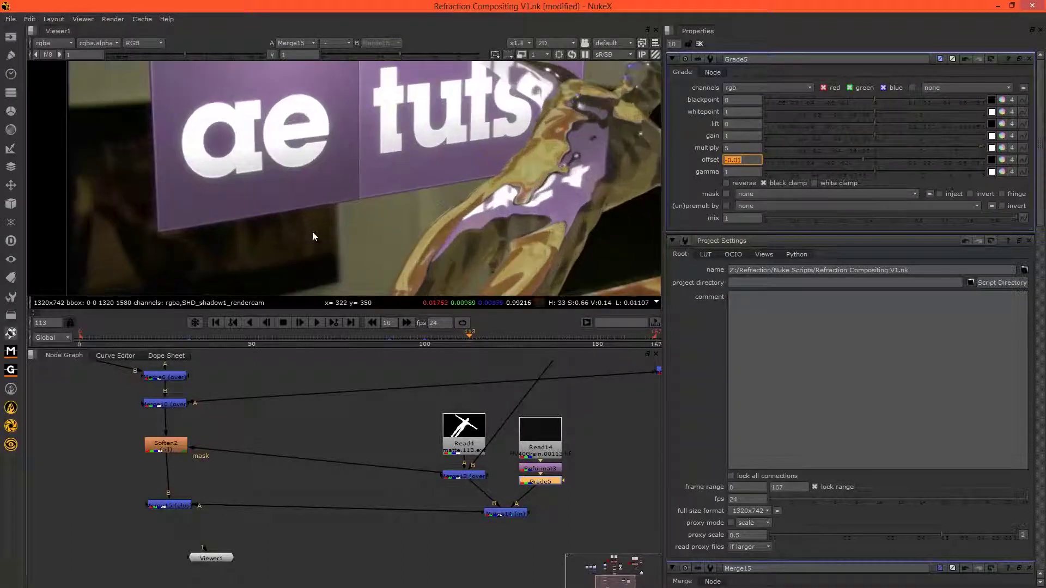
pyautogui.scroll(-2, 317, 175)
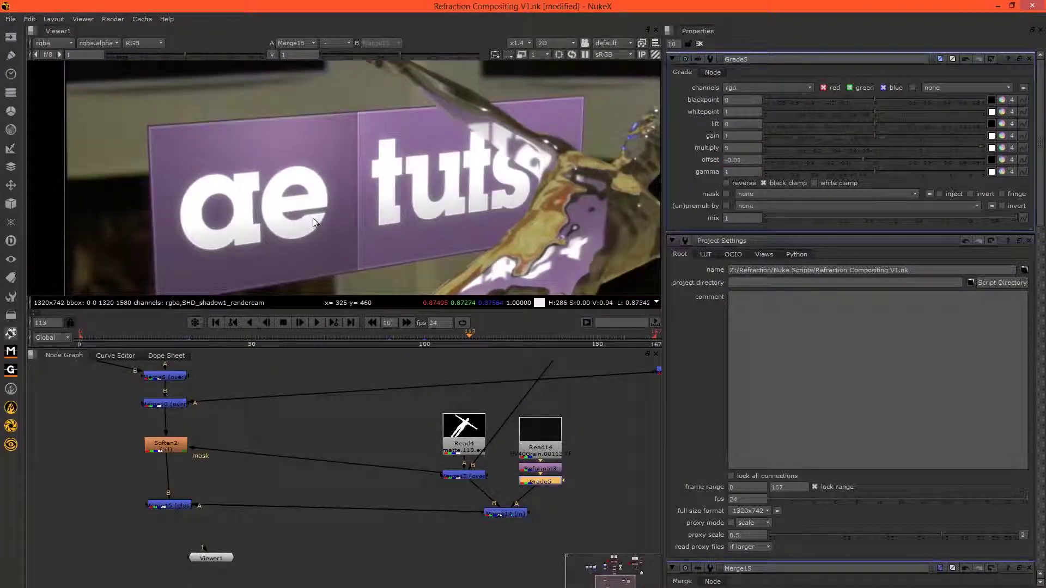
pyautogui.moveTo(430, 188); pyautogui.dragTo(448, 118, button='middle')
pyautogui.scroll(-3, 397, 162)
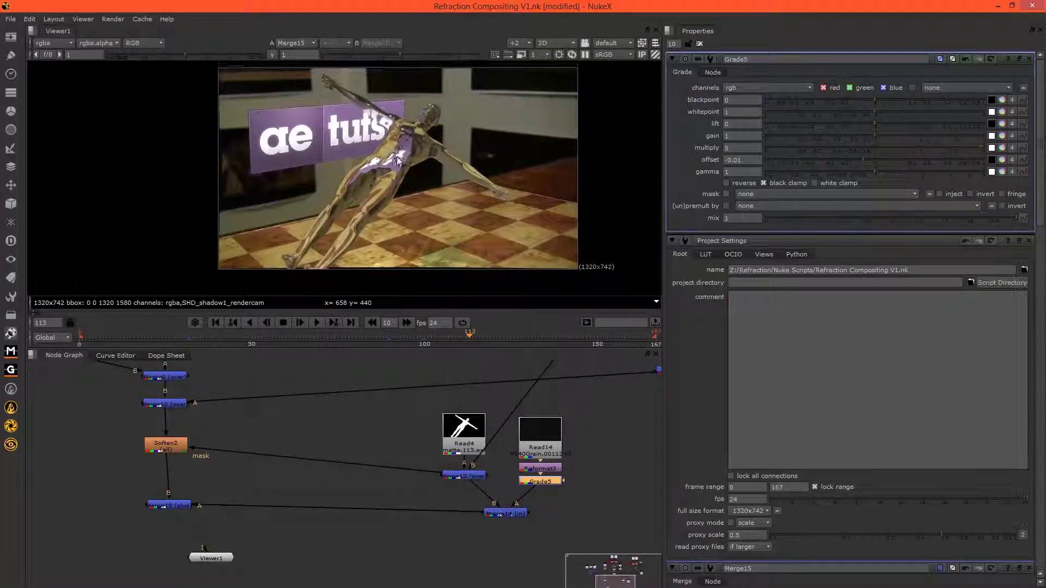
pyautogui.scroll(1, 394, 158)
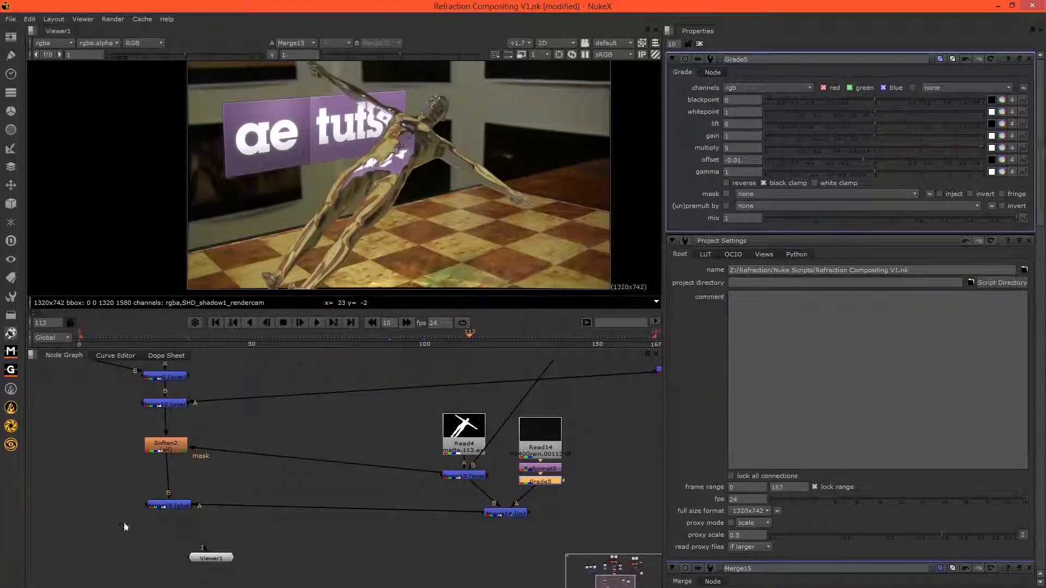
# Step: Align the plus Merge node vertically with the Soften node and look over the whole composite
pyautogui.moveTo(160, 506); pyautogui.dragTo(163, 502)
pyautogui.scroll(-2, 320, 444)
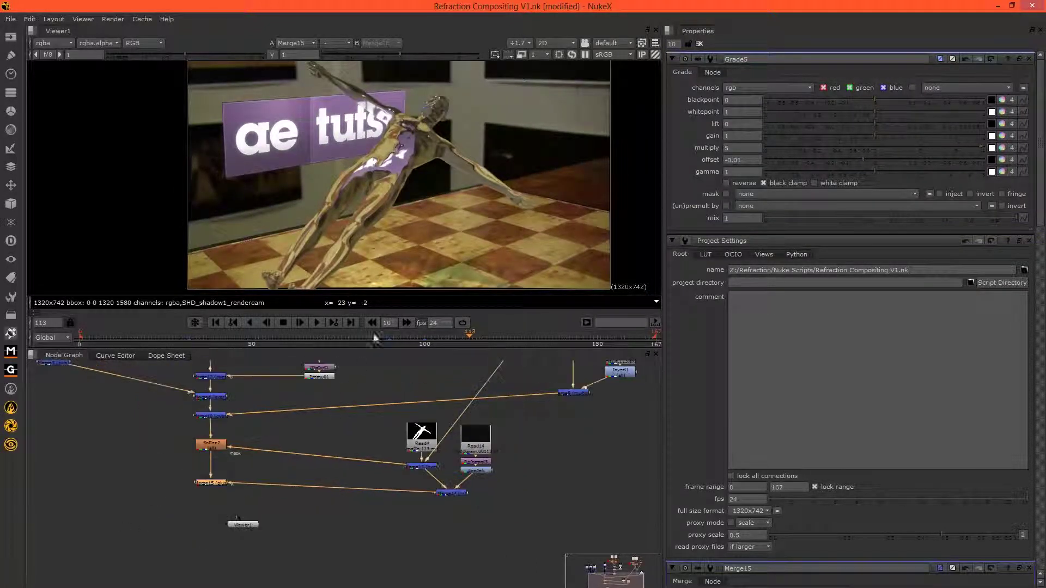
pyautogui.moveTo(392, 207)
pyautogui.mouseDown(button='middle')
pyautogui.moveTo(375, 281)
pyautogui.moveTo(381, 210)
pyautogui.mouseUp(button='middle')
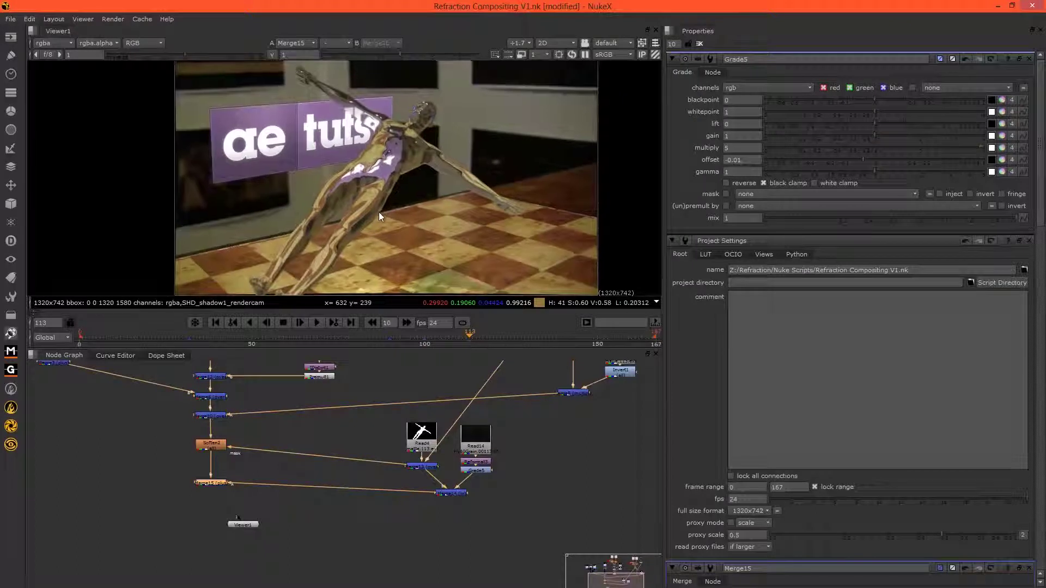
pyautogui.scroll(-3, 379, 212)
pyautogui.scroll(1, 371, 216)
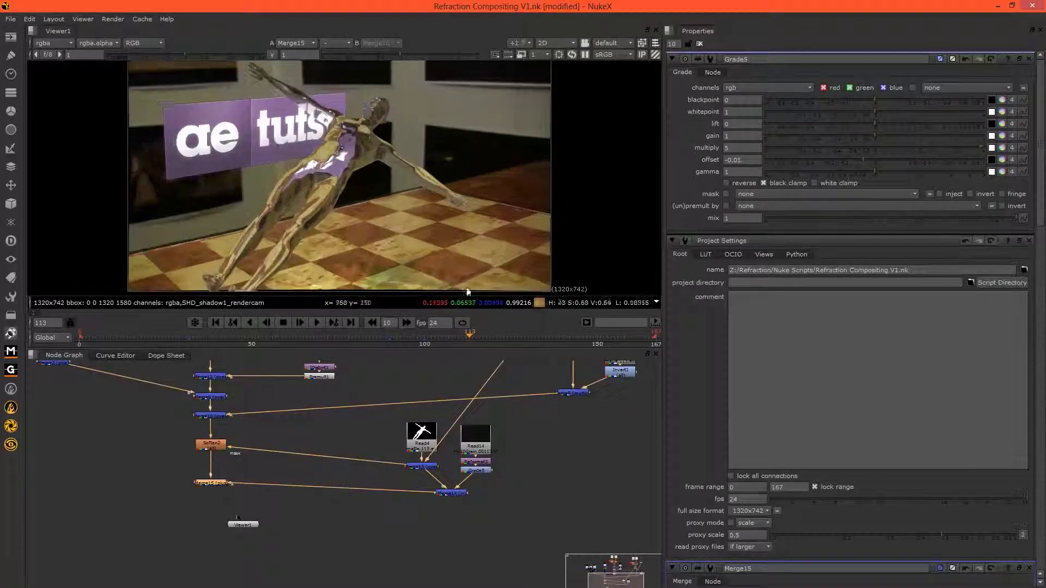
pyautogui.moveTo(405, 280); pyautogui.dragTo(403, 268, button='middle')
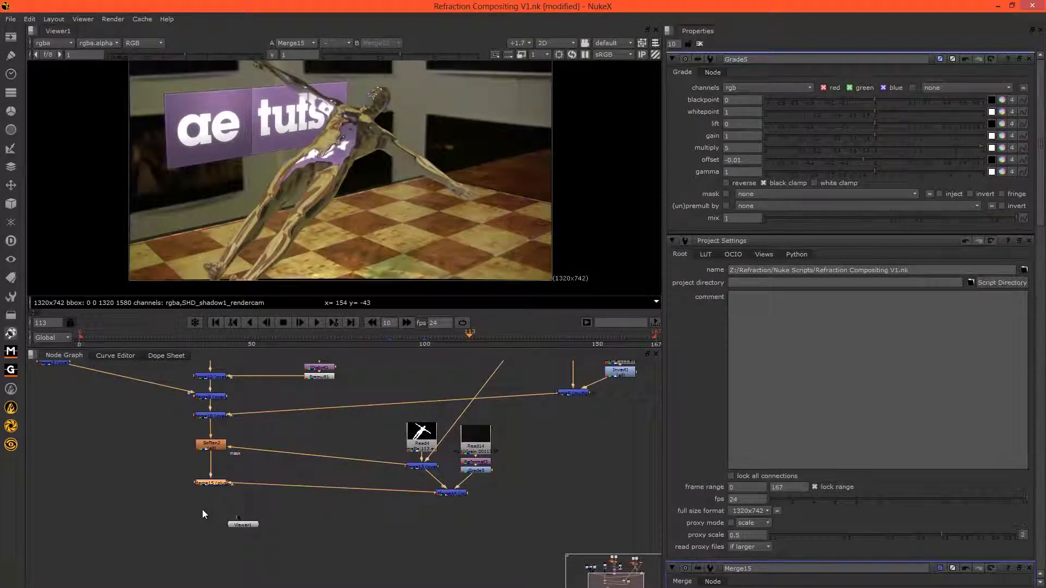
# Step: Add a PFBarrel node after the plus Merge by running the PFBarrel command, and space it and the viewer node lower in the graph
pyautogui.press('x')
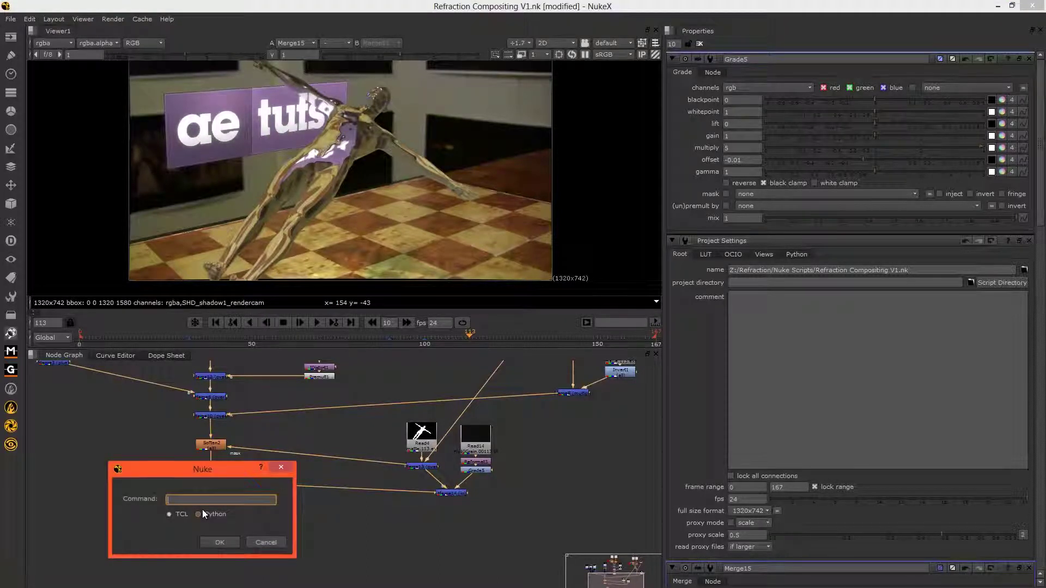
pyautogui.write('PFBarrel')
pyautogui.press('Return')
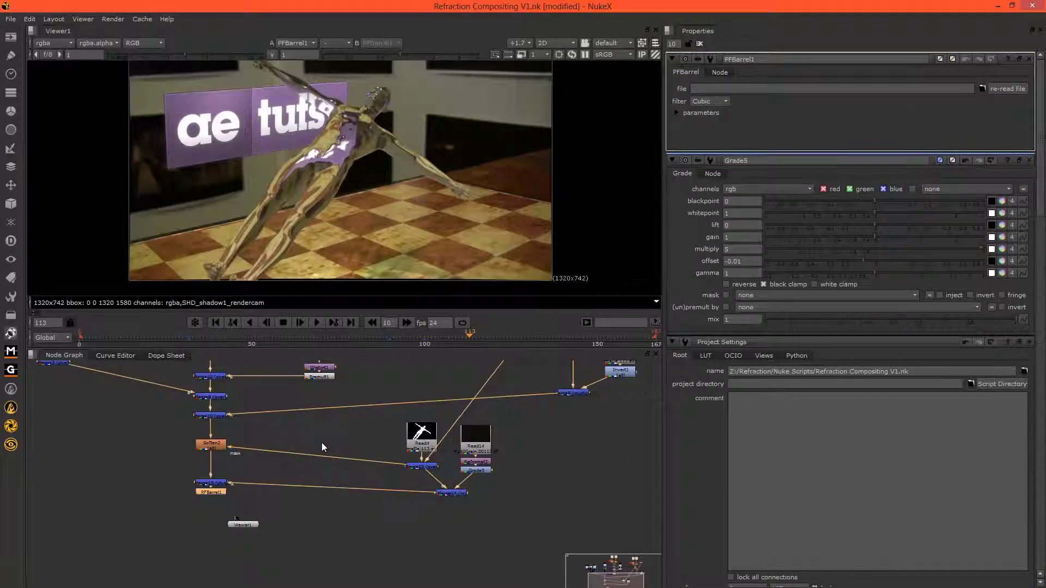
pyautogui.moveTo(209, 497); pyautogui.dragTo(210, 502)
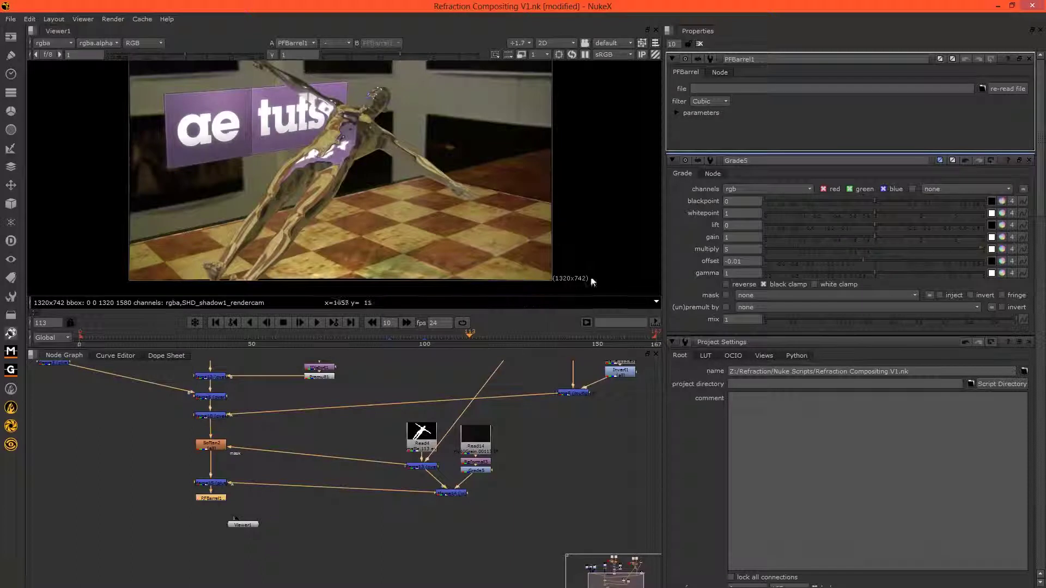
pyautogui.moveTo(273, 538); pyautogui.dragTo(201, 530)
pyautogui.click(195, 516)
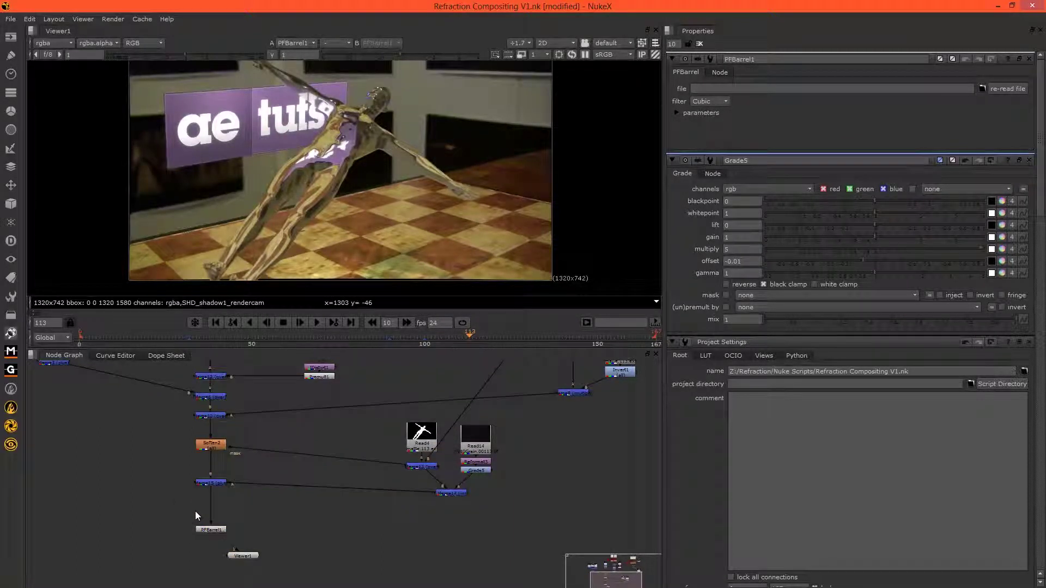
# Step: Insert a Reformat node between the plus Merge and the PFBarrel node with output format 1960x1103
pyautogui.click(205, 485)
pyautogui.press('Tab')
pyautogui.write('chr')
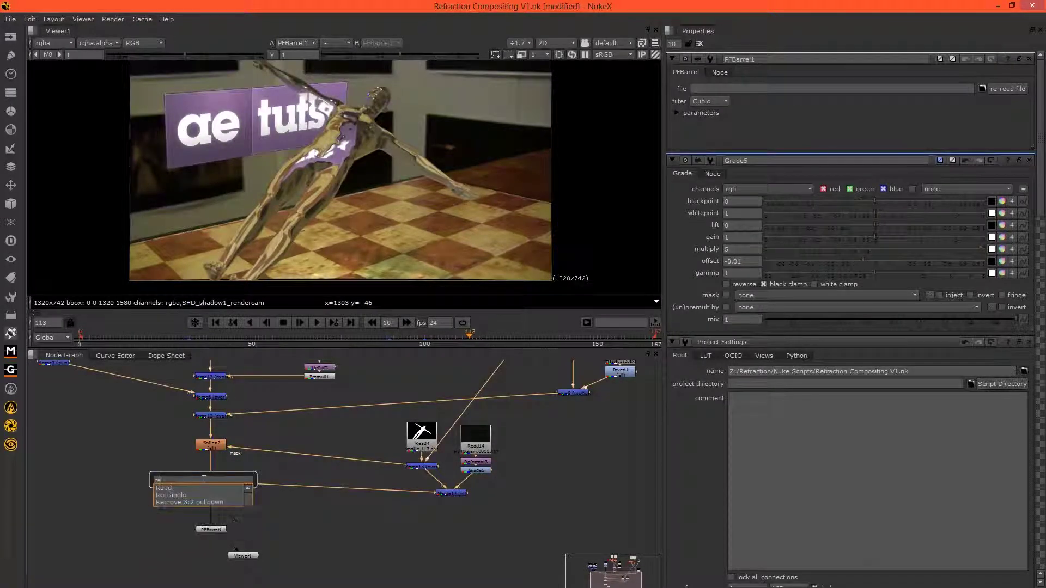
pyautogui.click(197, 491)
pyautogui.press('Return')
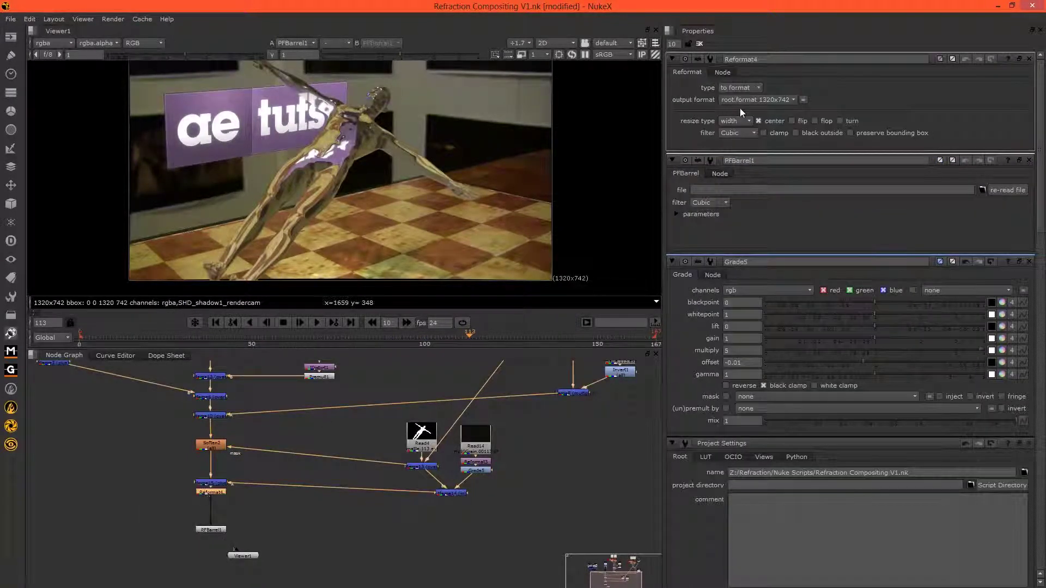
pyautogui.click(744, 101)
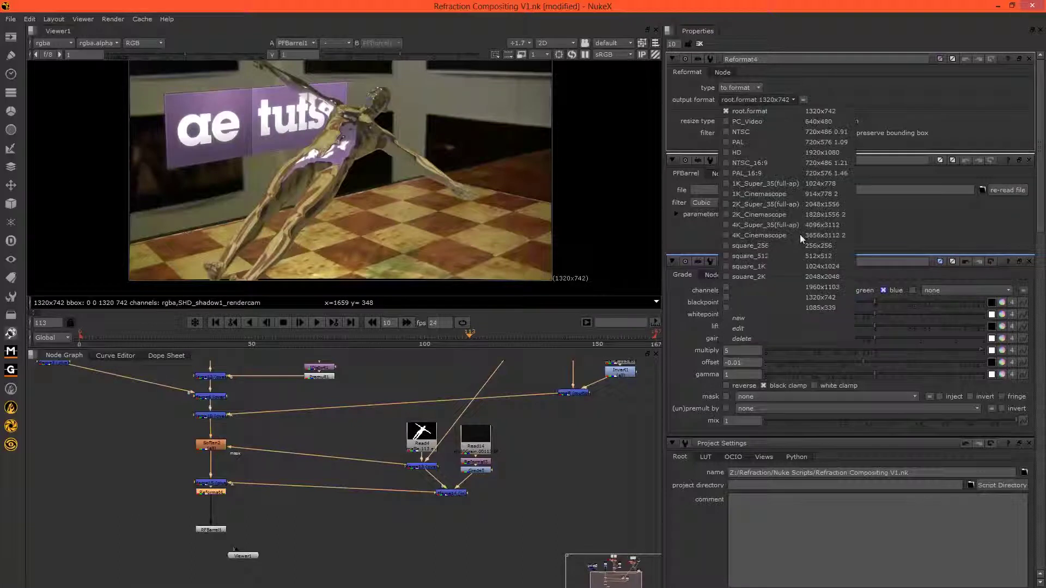
pyautogui.click(793, 288)
pyautogui.moveTo(194, 500); pyautogui.dragTo(199, 508)
# Step: Load ChessBoard.pfb from Z:/Refraction/cameras into the PFBarrel node
pyautogui.doubleClick(203, 528)
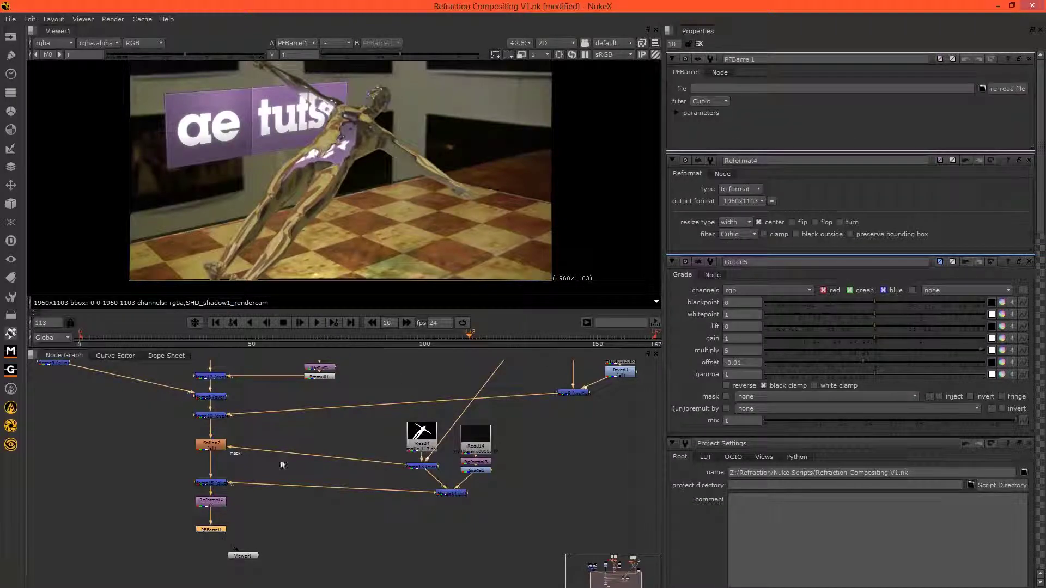
pyautogui.click(982, 89)
pyautogui.click(371, 159)
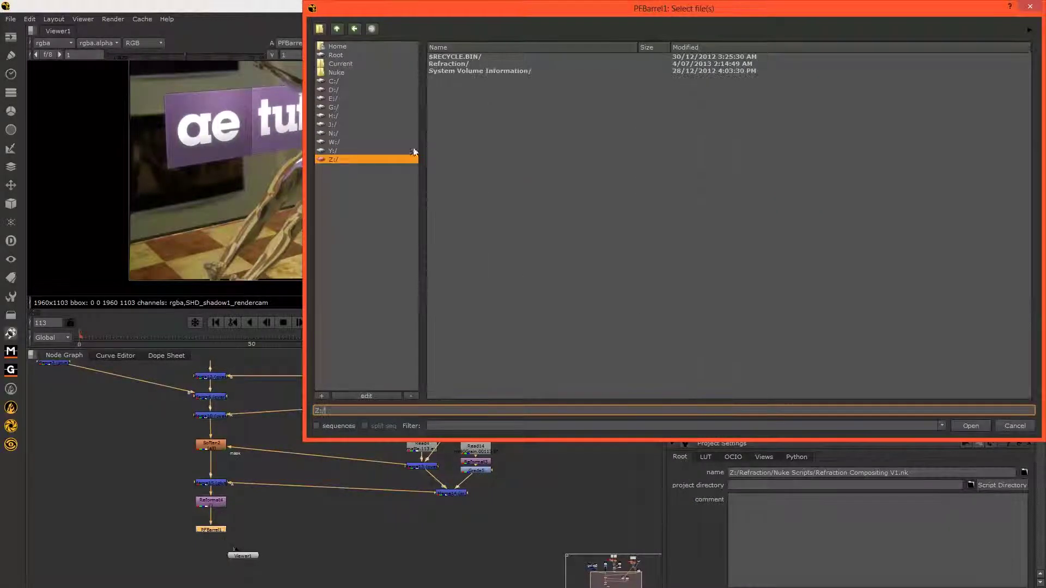
pyautogui.doubleClick(444, 64)
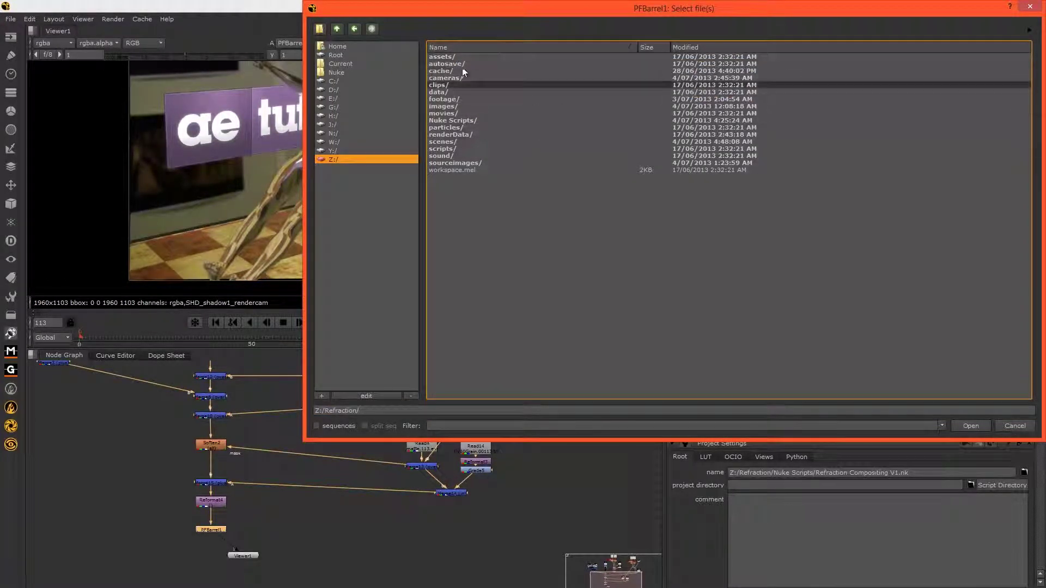
pyautogui.doubleClick(453, 78)
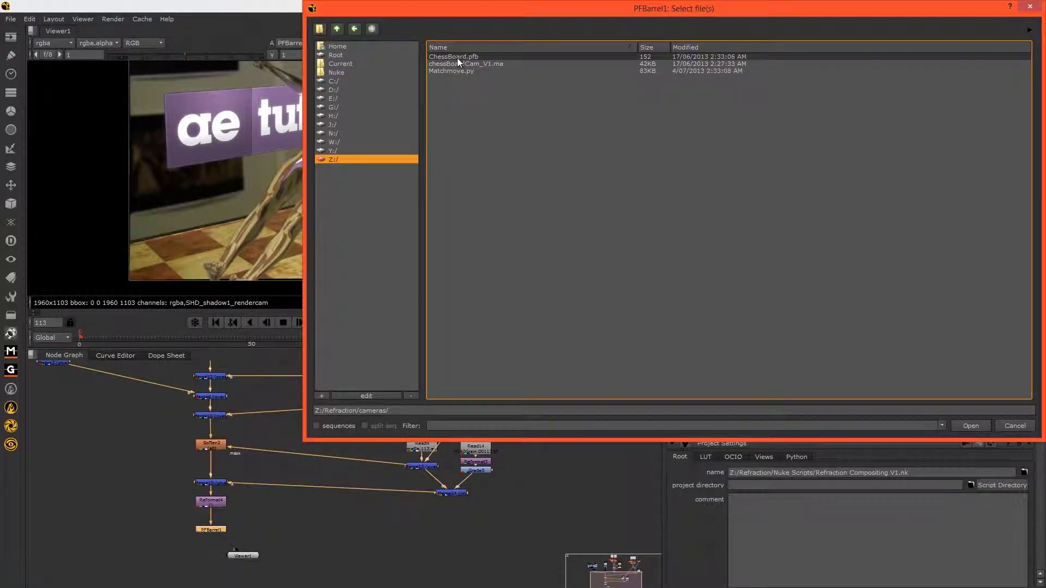
pyautogui.click(457, 56)
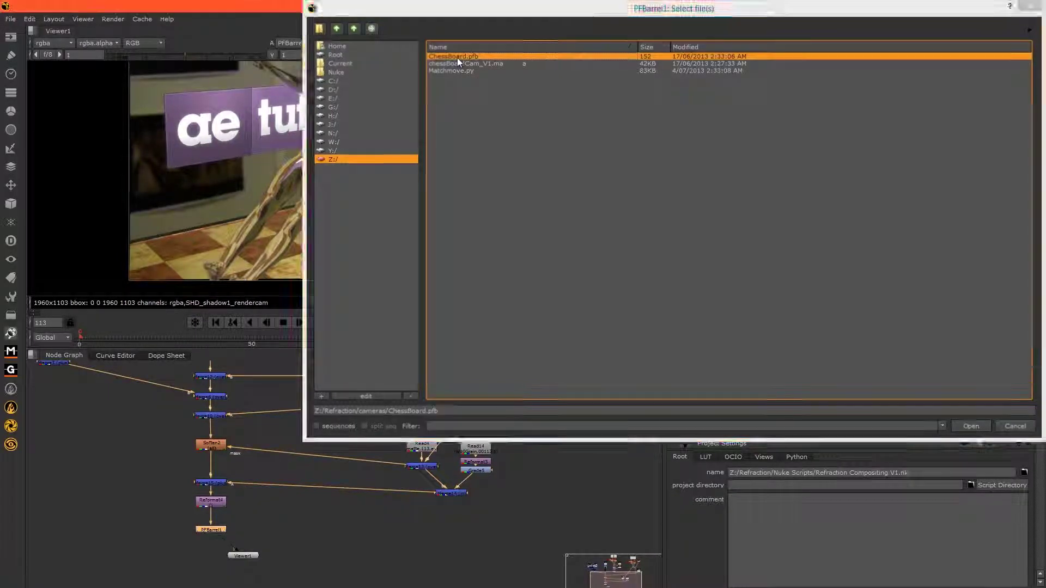
pyautogui.doubleClick(456, 58)
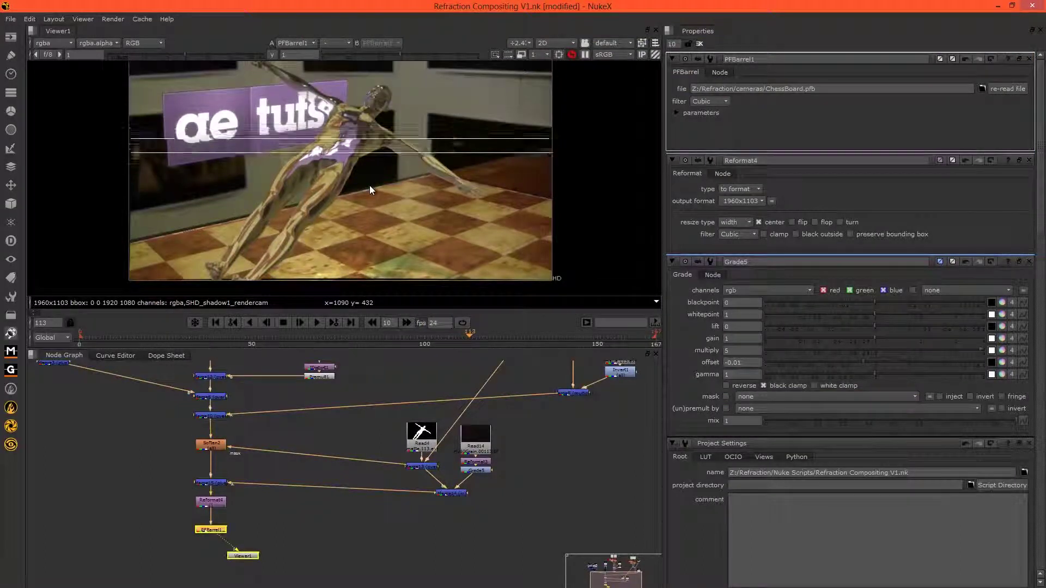
# Step: Move the PFBarrel node closer beneath the 1960x1103 Reformat node and add a second Reformat node after it
pyautogui.click(349, 282)
pyautogui.moveTo(334, 209)
pyautogui.mouseDown(button='middle')
pyautogui.moveTo(332, 245)
pyautogui.moveTo(345, 221)
pyautogui.mouseUp(button='middle')
pyautogui.scroll(-1, 348, 223)
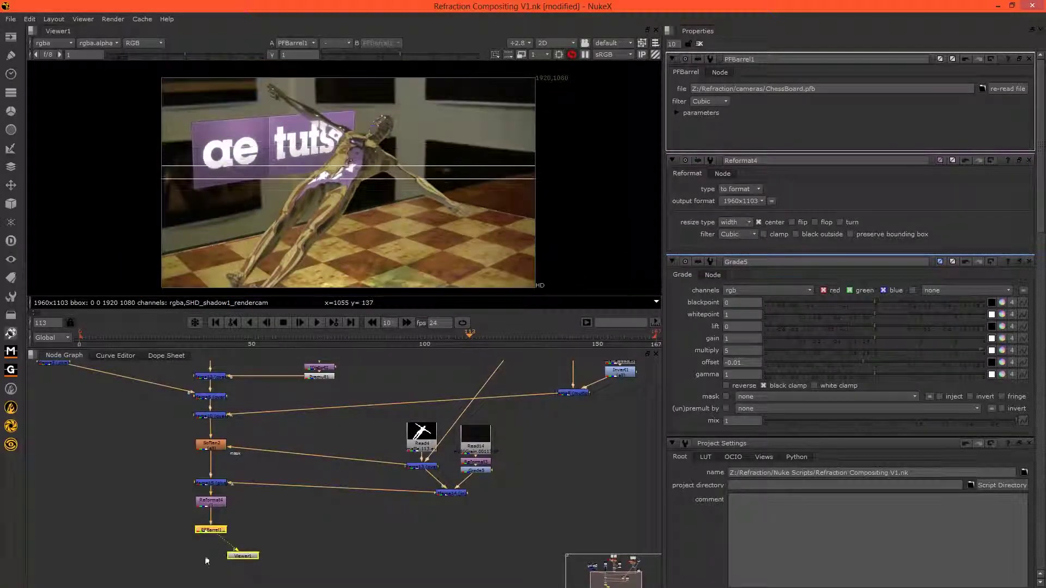
pyautogui.moveTo(212, 532); pyautogui.dragTo(213, 522)
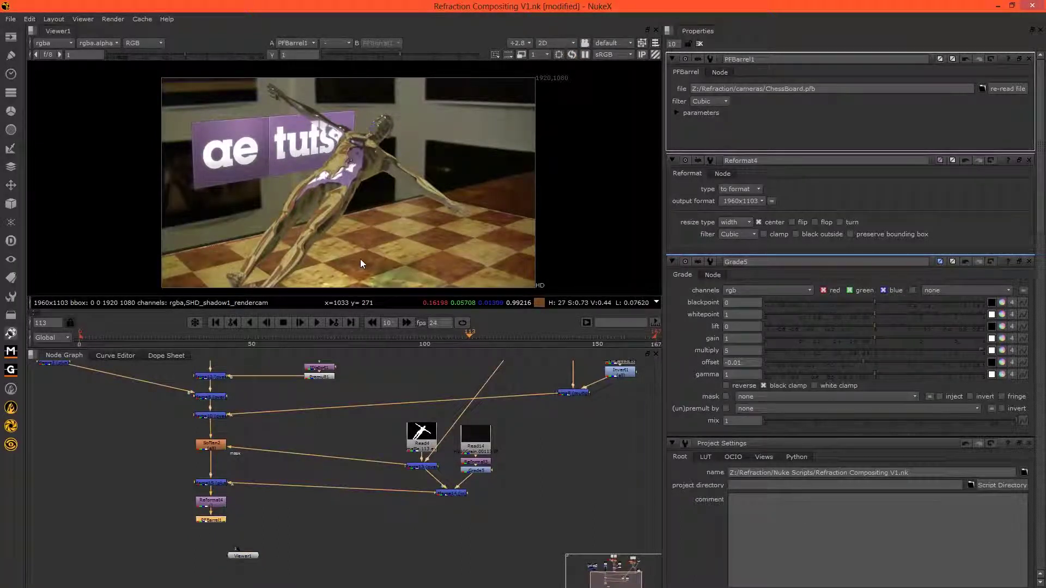
pyautogui.press('Tab')
pyautogui.press('Return')
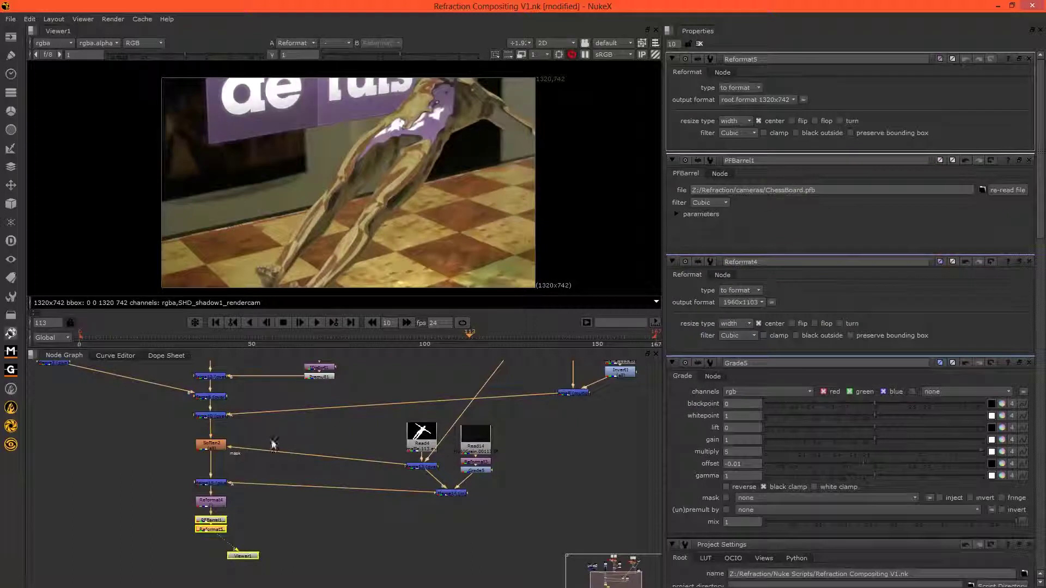
# Step: Create a new output format named 720p at 1280x720 for the Reformat node below the PFBarrel node
pyautogui.click(757, 100)
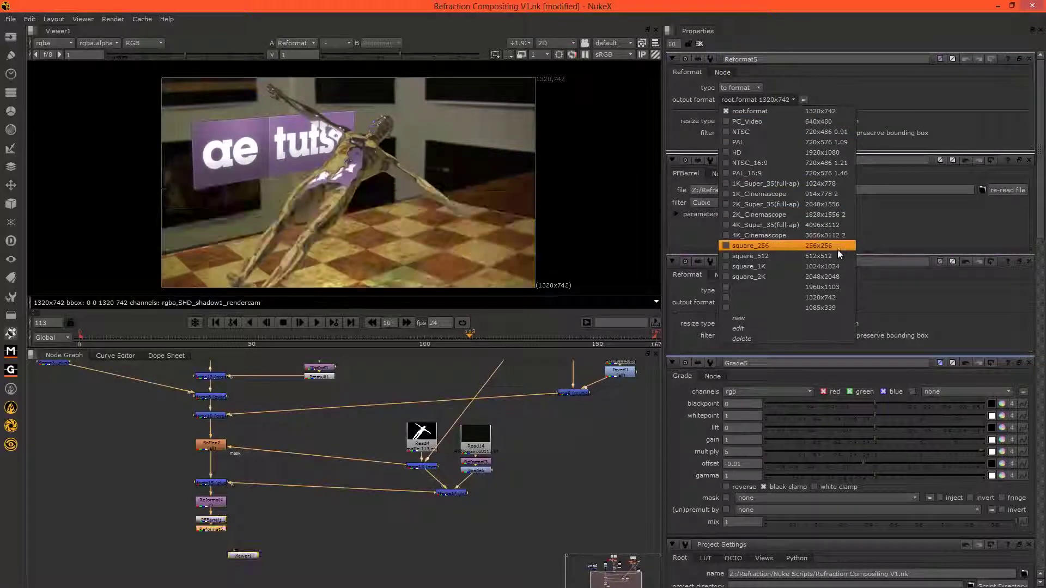
pyautogui.click(762, 319)
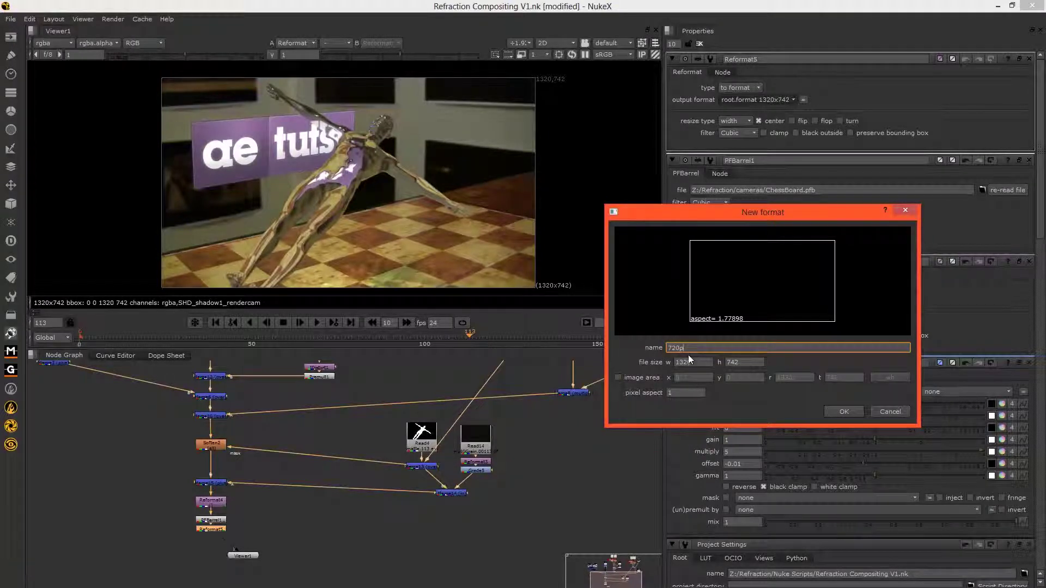
pyautogui.click(690, 361)
pyautogui.write('1280')
pyautogui.press('Tab')
pyautogui.write('720')
pyautogui.click(842, 411)
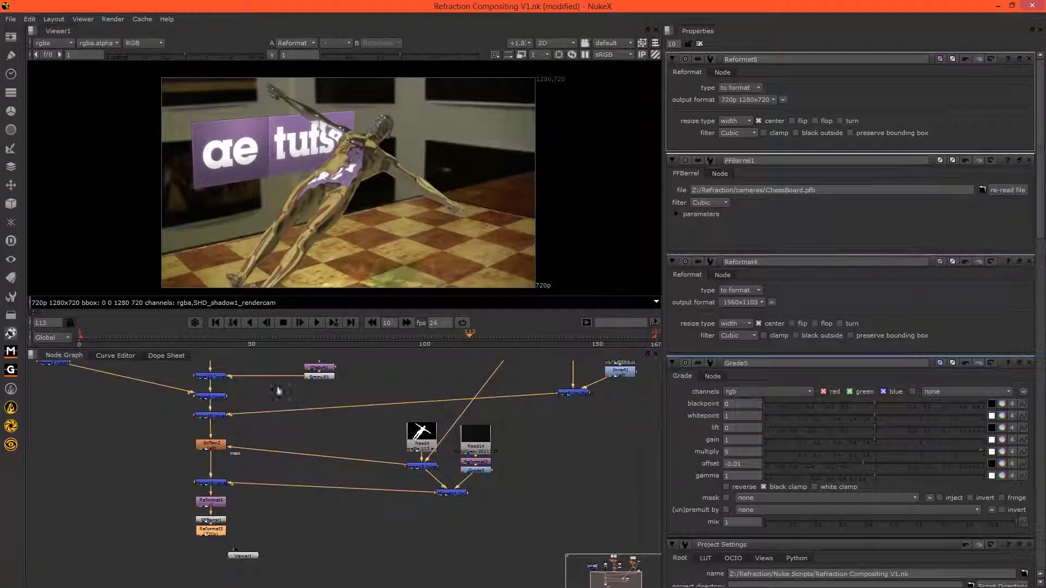
# Step: Move the viewer node lower in the graph and add a Write node after the 720p Reformat node
pyautogui.moveTo(447, 201); pyautogui.dragTo(491, 195, button='middle')
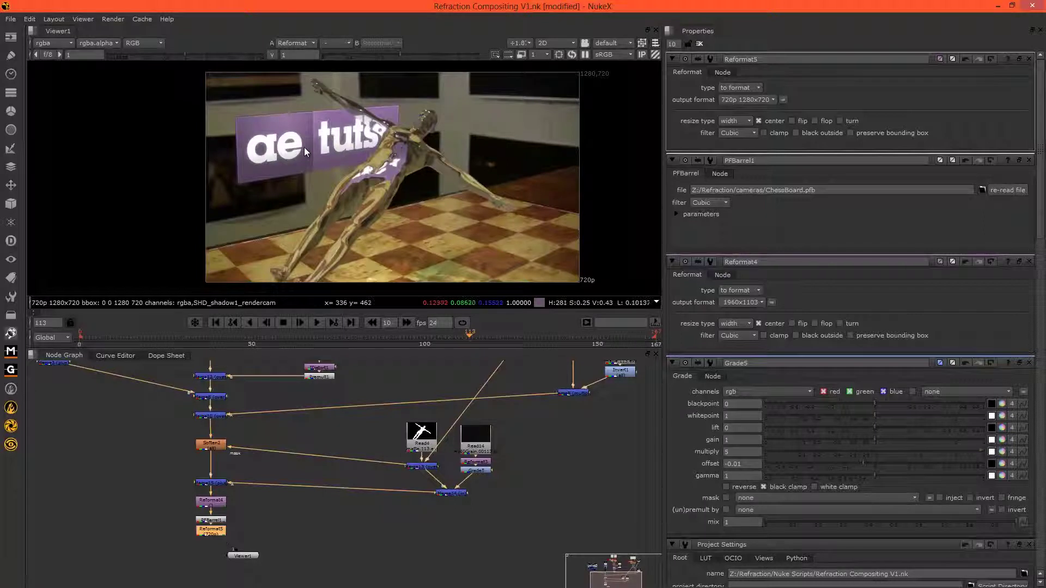
pyautogui.moveTo(248, 557); pyautogui.dragTo(215, 584)
pyautogui.click(213, 533)
pyautogui.press('w')
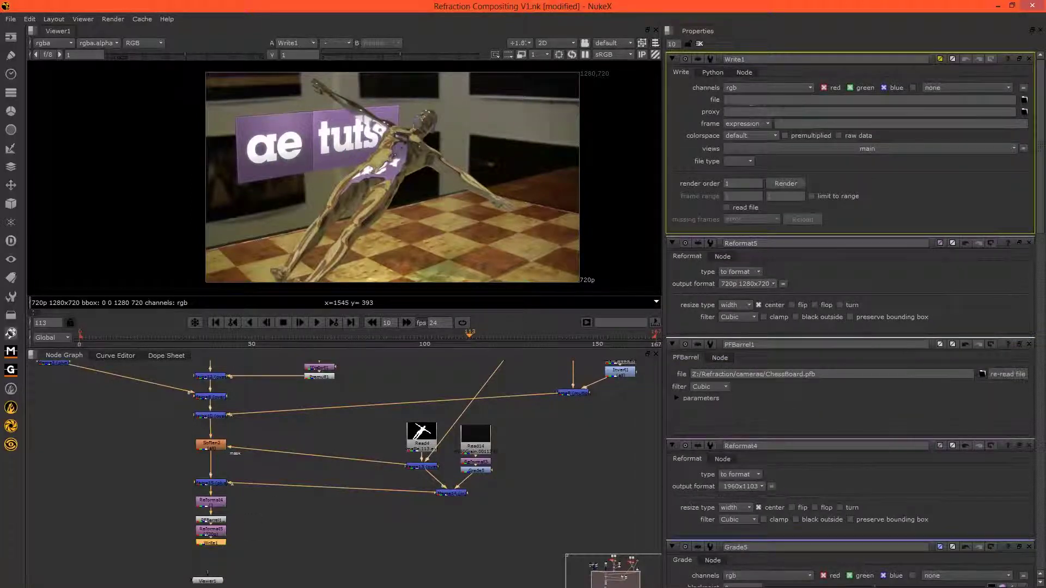
# Step: Point the Write node's output file to a new folder named Nuke Render inside Z:/Refraction/images
pyautogui.click(748, 100)
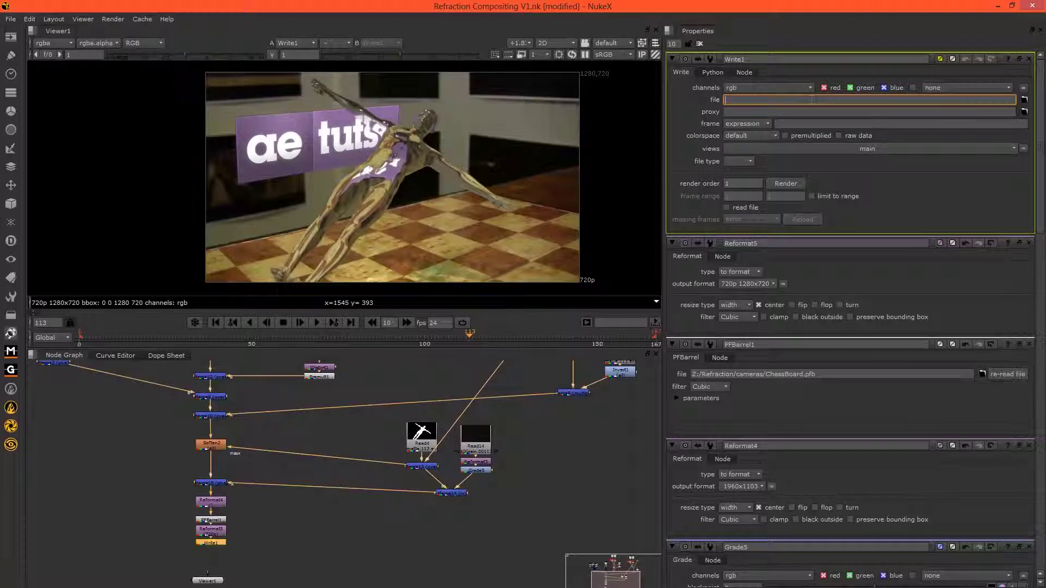
pyautogui.click(1024, 100)
pyautogui.click(341, 192)
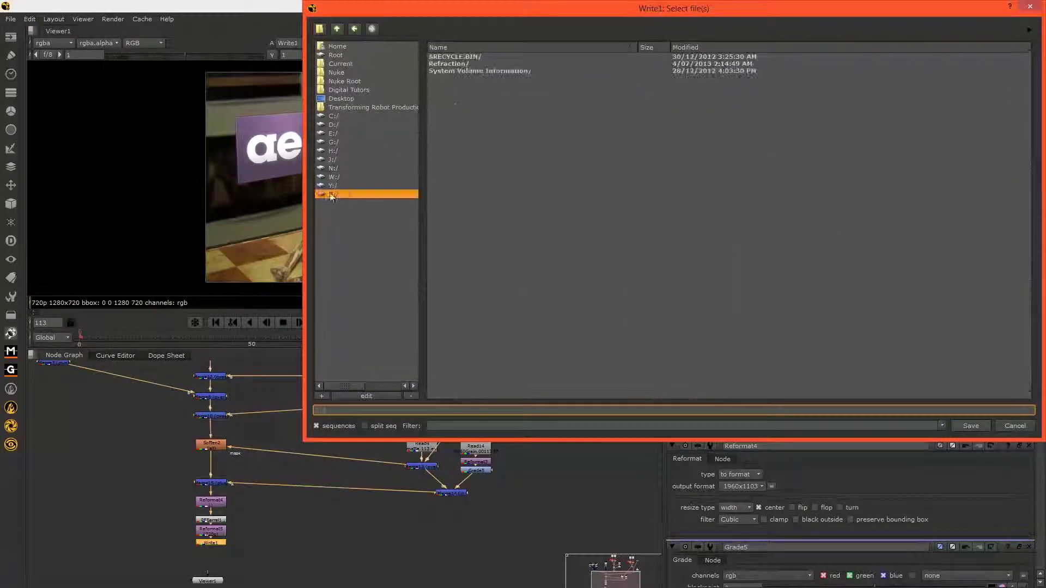
pyautogui.doubleClick(460, 65)
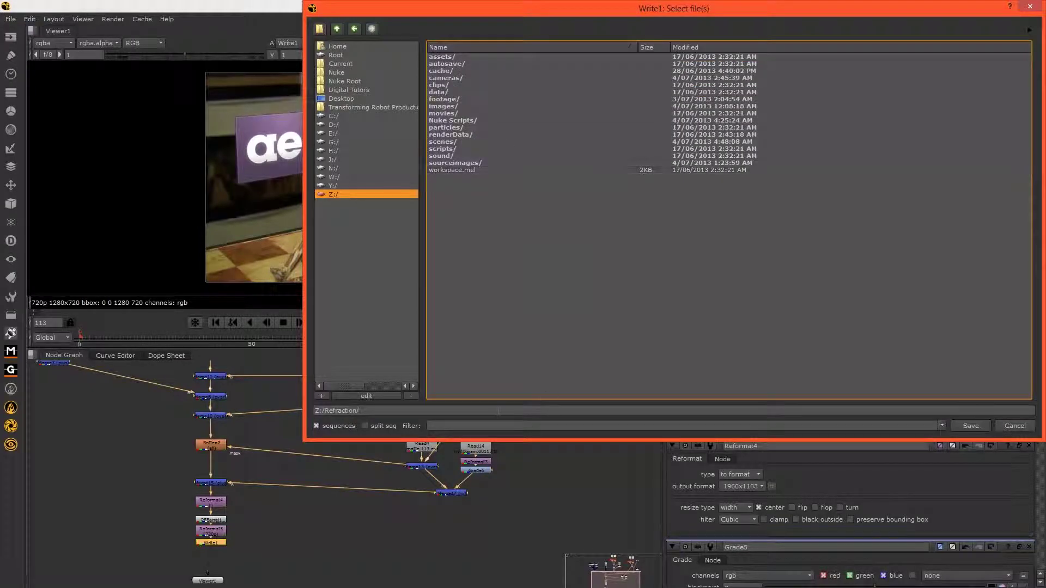
pyautogui.doubleClick(472, 106)
pyautogui.click(319, 28)
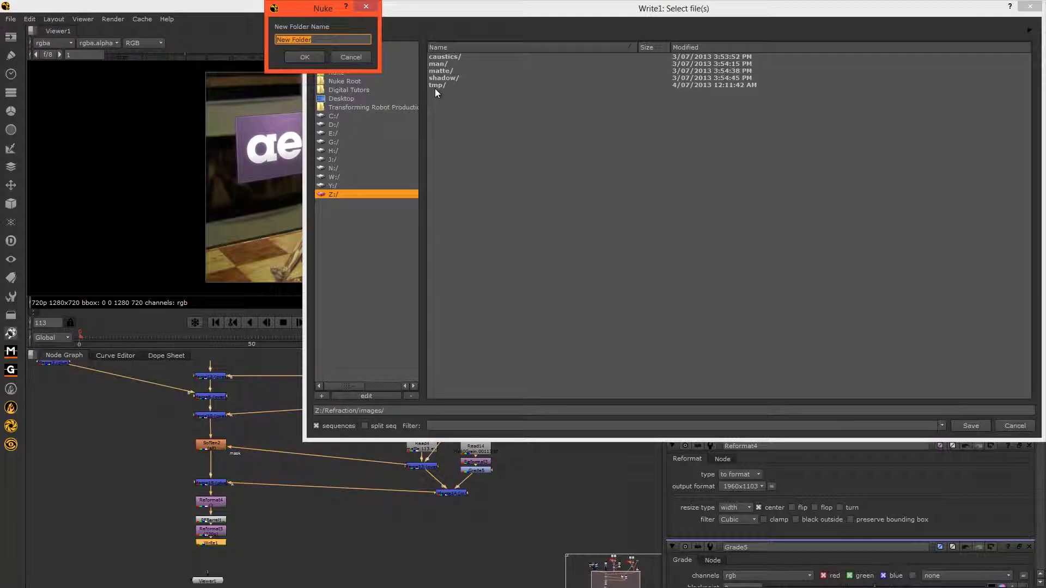
pyautogui.write('Nuke Render')
pyautogui.press('Return')
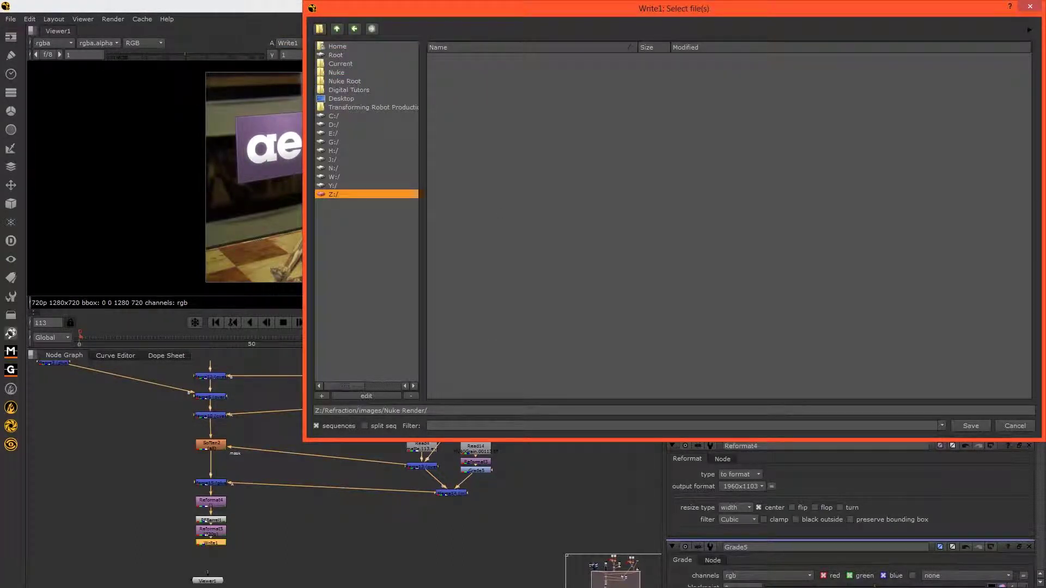
pyautogui.click(474, 425)
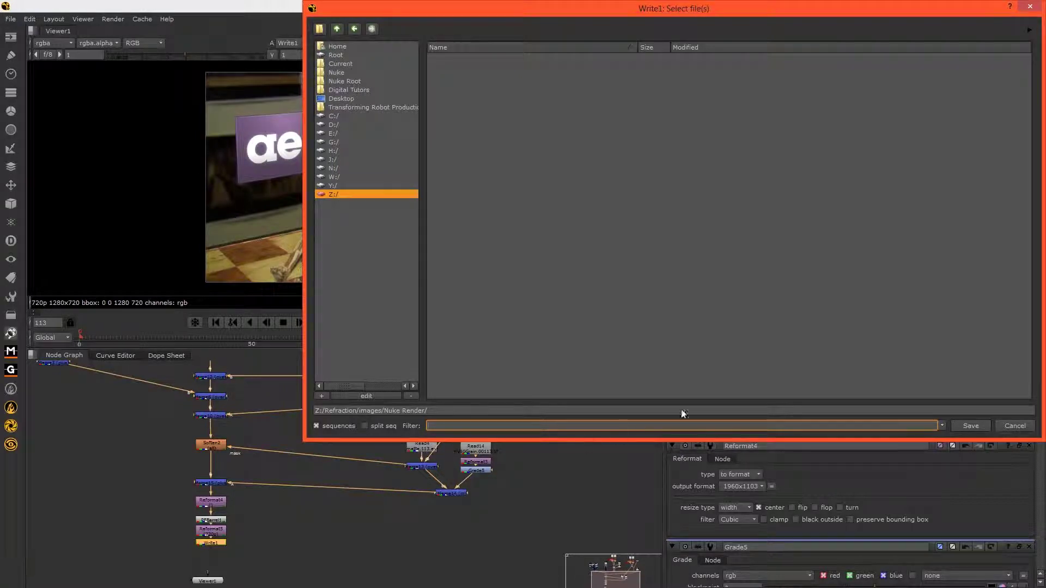
pyautogui.click(965, 426)
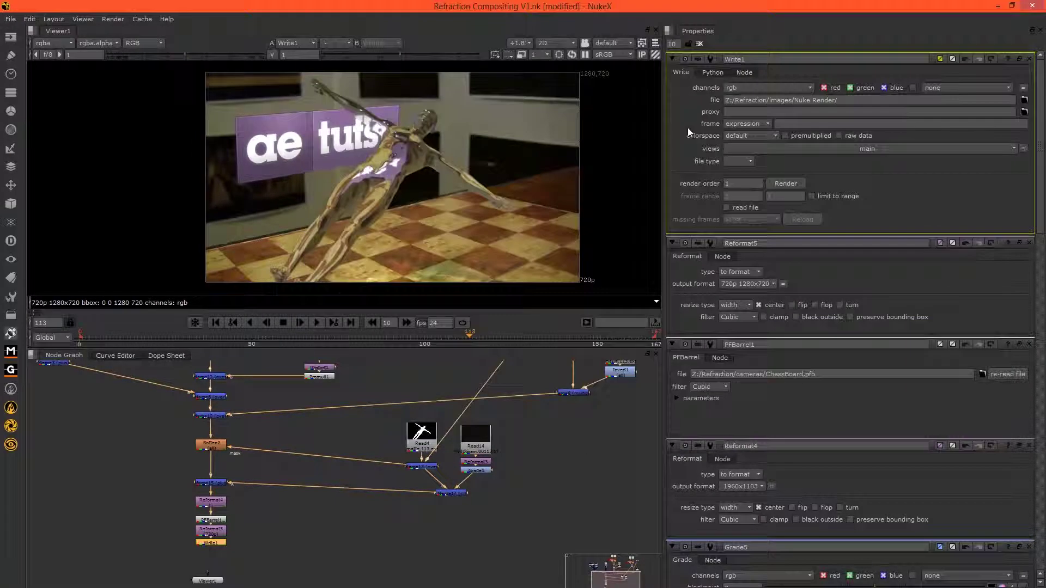
# Step: Append the file name refraction%03d.tif to the Write node's output path and set the tiff compression to none
pyautogui.click(859, 102)
pyautogui.write('refraction')
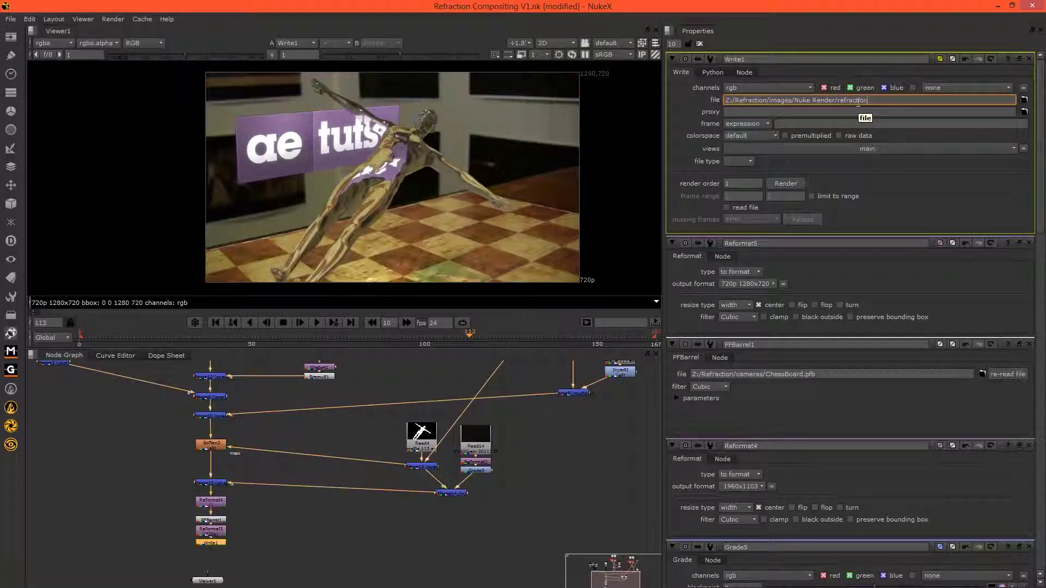
pyautogui.write('%03d.tif')
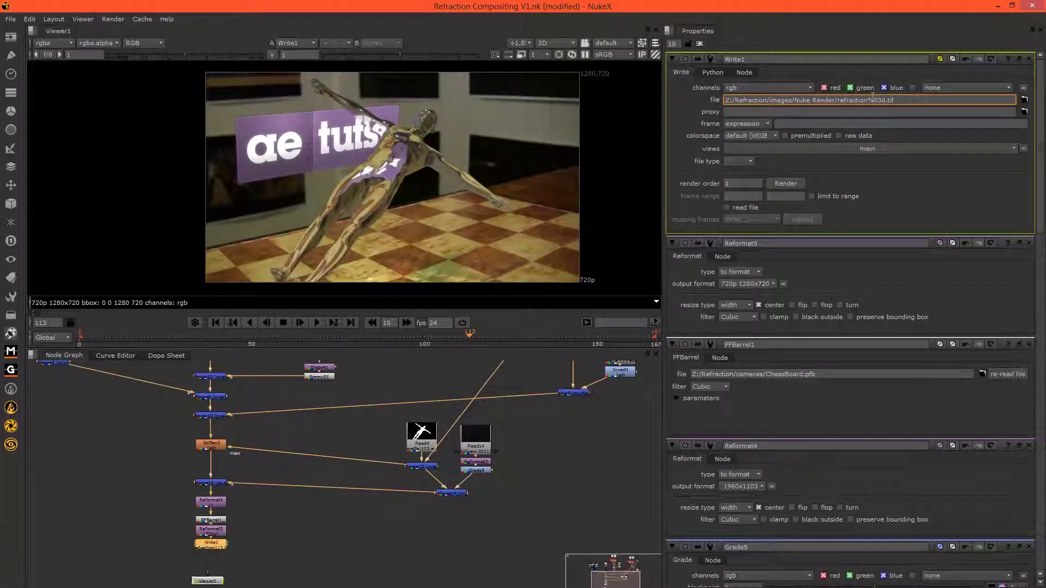
pyautogui.press('Return')
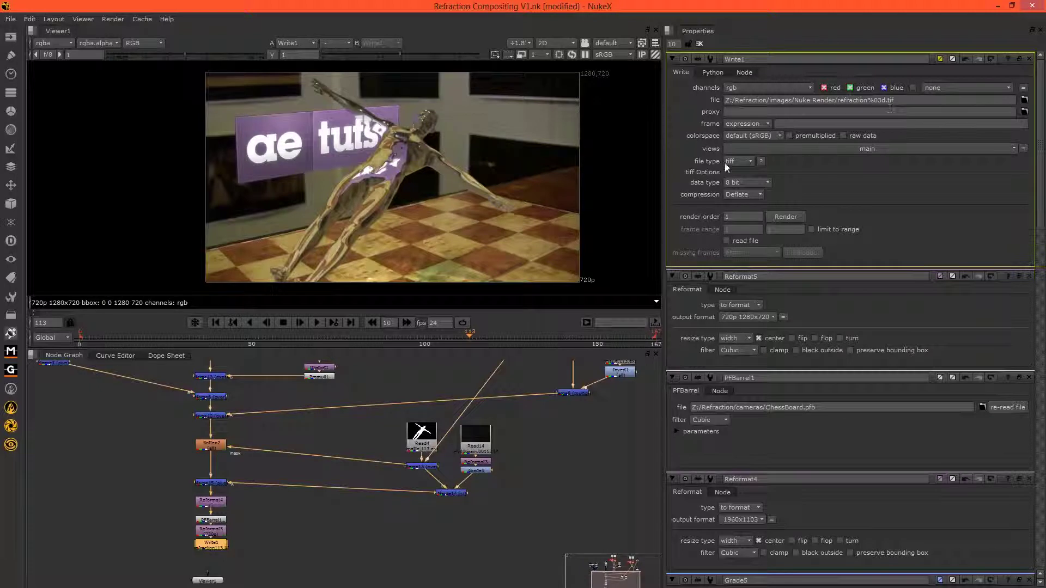
pyautogui.click(742, 195)
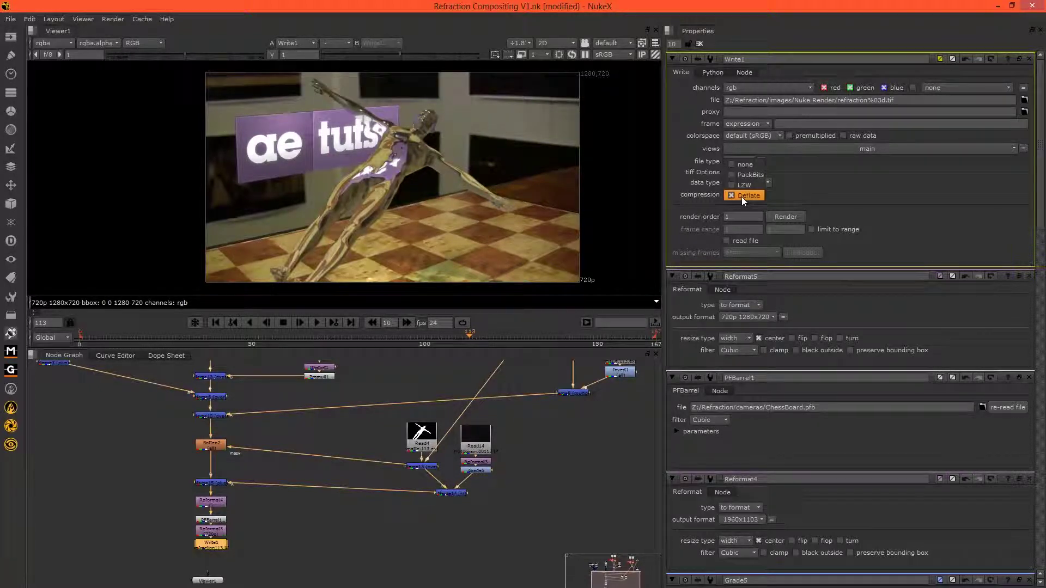
pyautogui.click(740, 166)
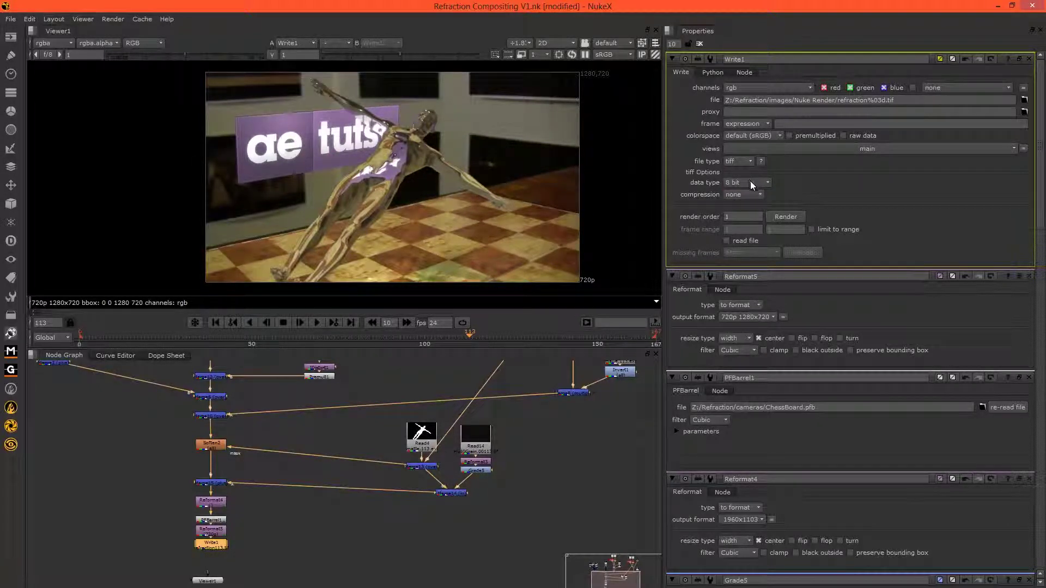